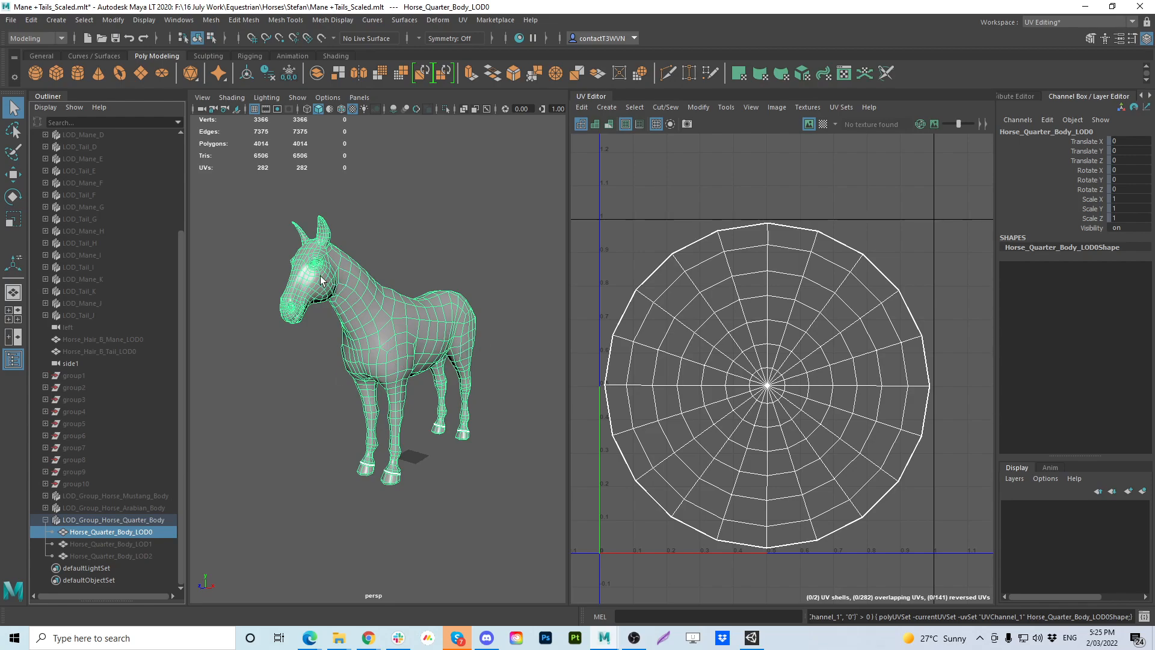
Step: Examine the UVChannel_1 layout of Horse_Quarter_Body_LOD0 and compare it with its map1 layout
{"action": "scroll", "coordinate": [367, 352], "scroll_direction": "up", "scroll_amount": 5}
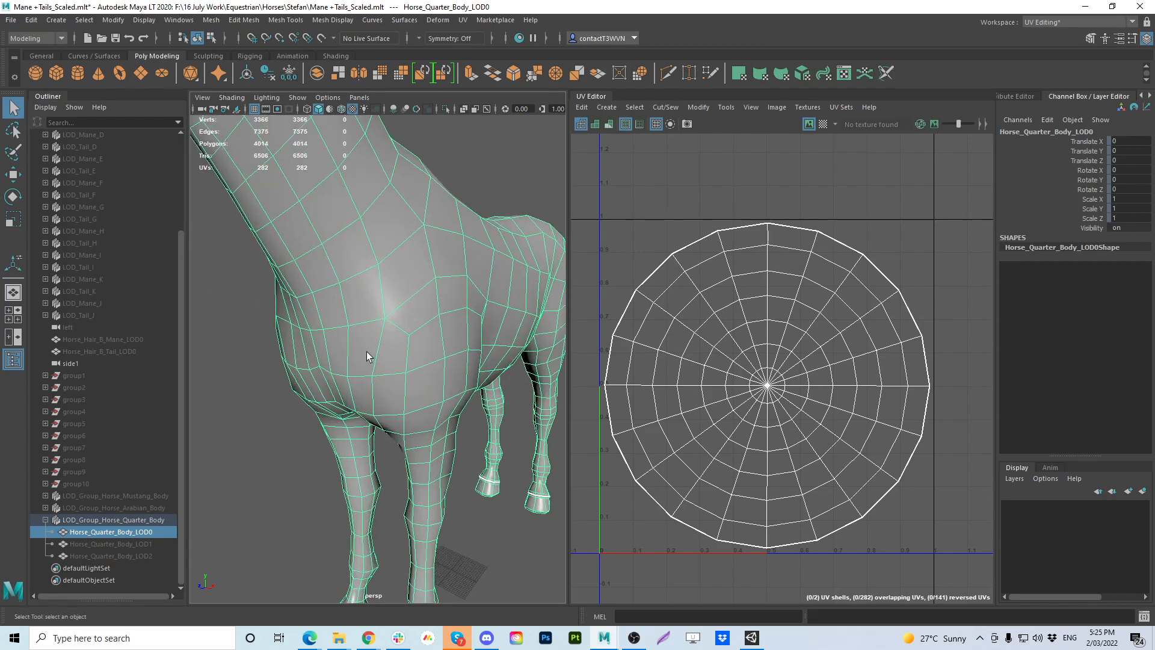
{"action": "scroll", "coordinate": [367, 351], "scroll_direction": "down", "scroll_amount": 5}
{"action": "mouse_move", "coordinate": [367, 351]}
{"action": "left_mouse_down", "text": "alt"}
{"action": "mouse_move", "coordinate": [354, 350]}
{"action": "mouse_move", "coordinate": [446, 343]}
{"action": "mouse_move", "coordinate": [353, 343]}
{"action": "left_mouse_up", "text": "alt"}
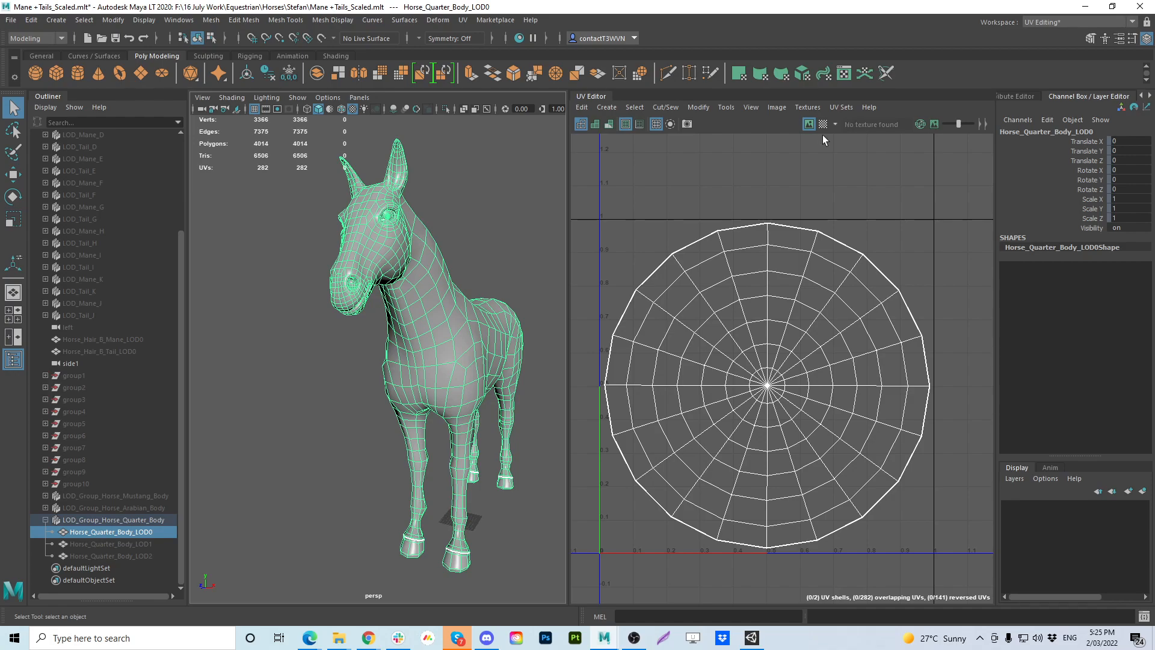
{"action": "left_click_drag", "start_coordinate": [395, 404], "coordinate": [366, 394], "text": "alt"}
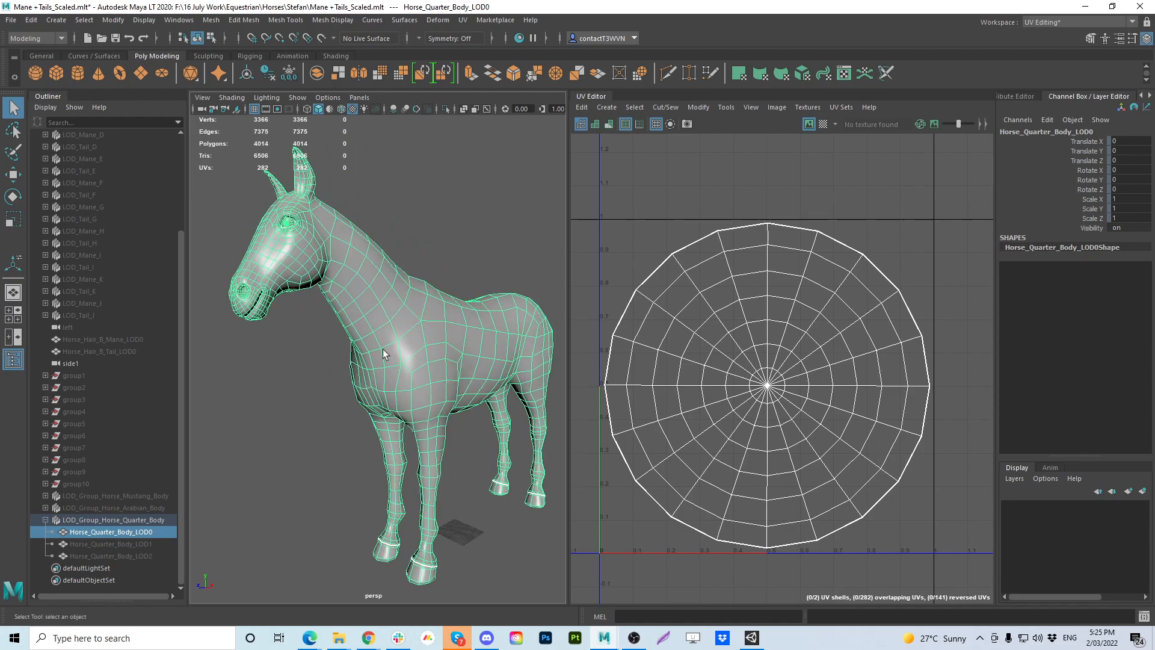
{"action": "left_click", "coordinate": [841, 107]}
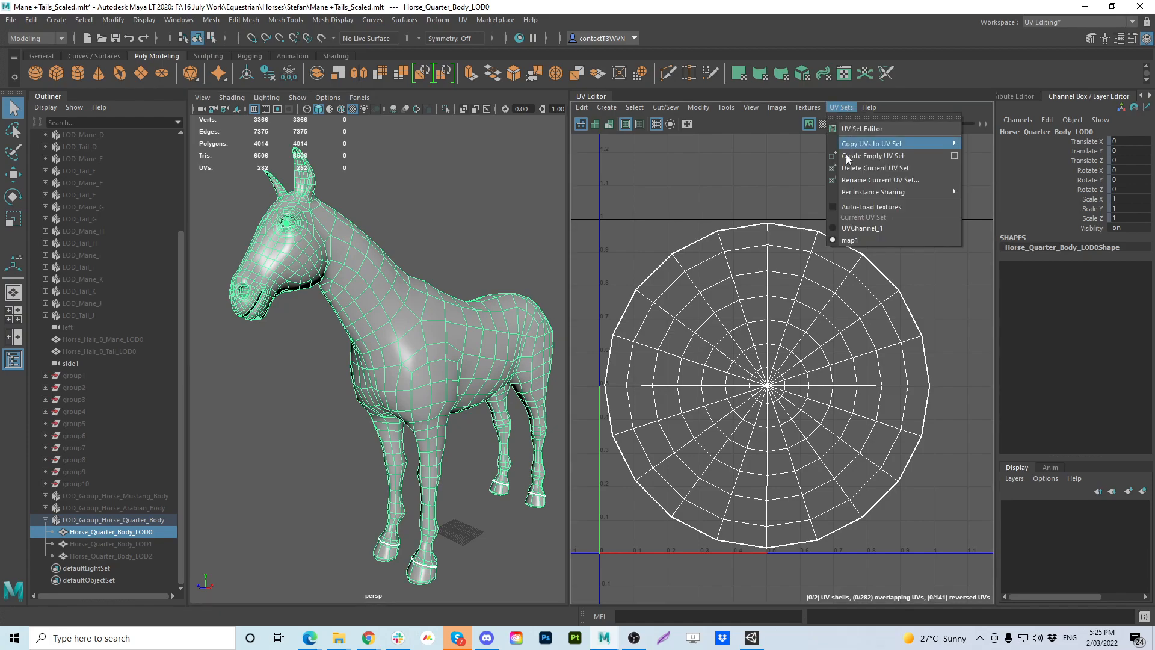
{"action": "left_click", "coordinate": [842, 227]}
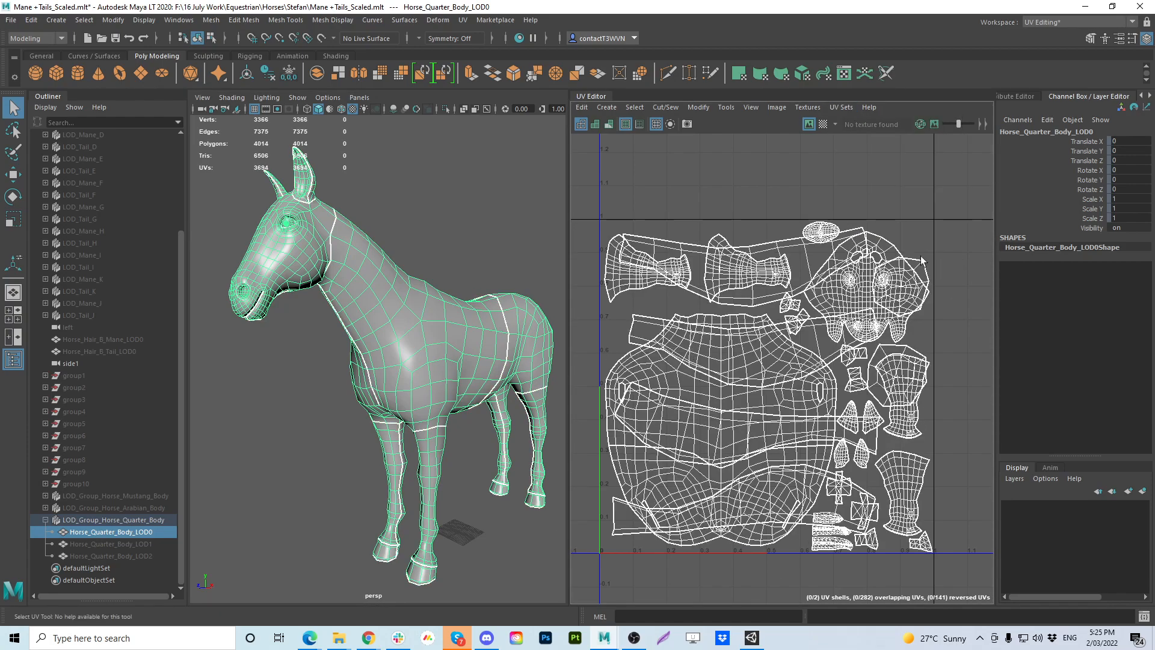
{"action": "left_click", "coordinate": [852, 107]}
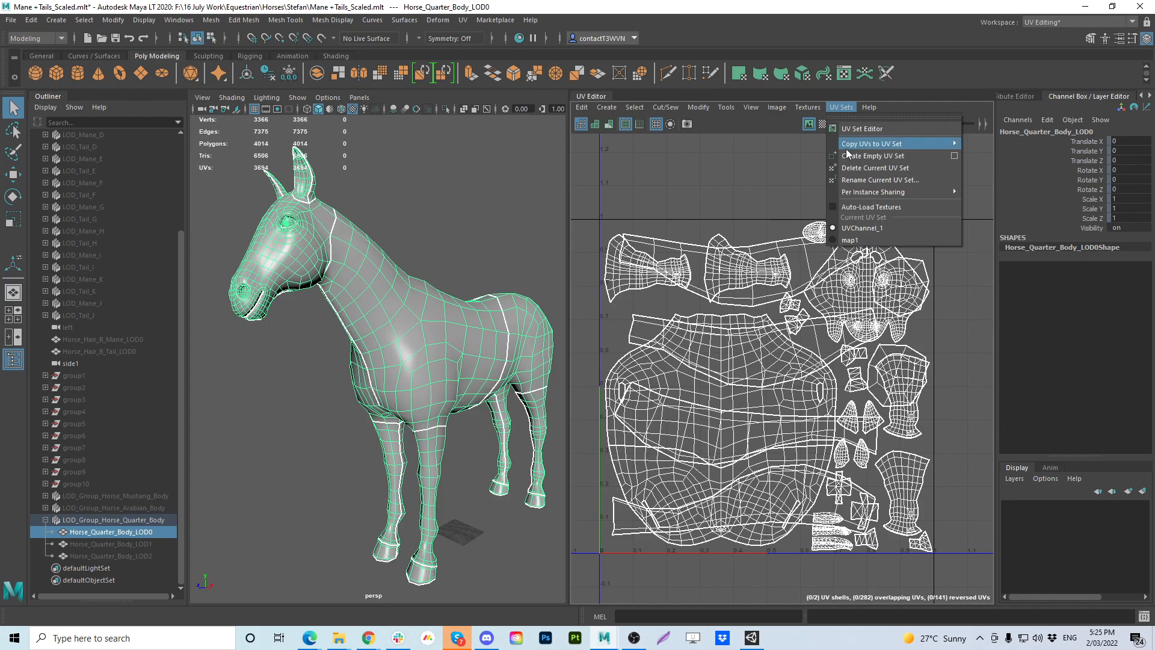
{"action": "left_click", "coordinate": [855, 241]}
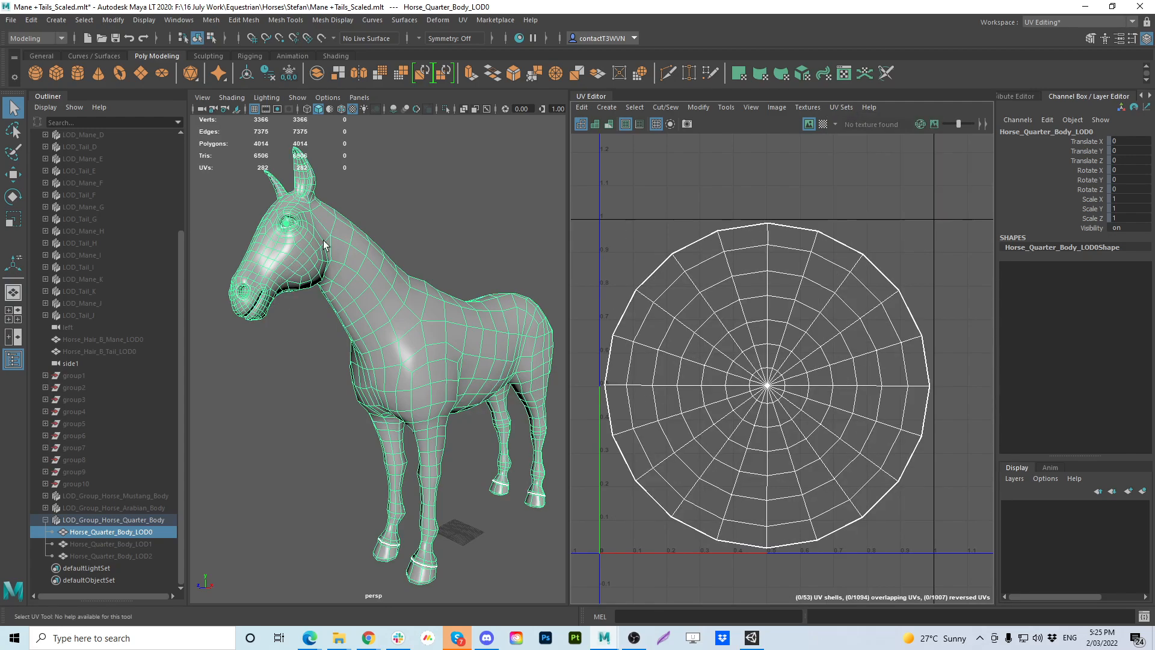
Step: Select all faces of one horse eye on Horse_Quarter_Body_LOD0 and copy their map1 UVs to the UVChannel_1 set
{"action": "scroll", "coordinate": [346, 311], "scroll_direction": "up", "scroll_amount": 5}
{"action": "middle_click_drag", "start_coordinate": [346, 311], "coordinate": [361, 311], "text": "alt"}
{"action": "scroll", "coordinate": [360, 308], "scroll_direction": "up", "scroll_amount": 5}
{"action": "right_click_drag", "start_coordinate": [346, 231], "coordinate": [394, 256]}
{"action": "double_click", "coordinate": [345, 244]}
{"action": "left_click", "coordinate": [338, 234]}
{"action": "scroll", "coordinate": [503, 384], "scroll_direction": "down", "scroll_amount": 5}
{"action": "left_click_drag", "start_coordinate": [331, 350], "coordinate": [422, 355], "text": "alt"}
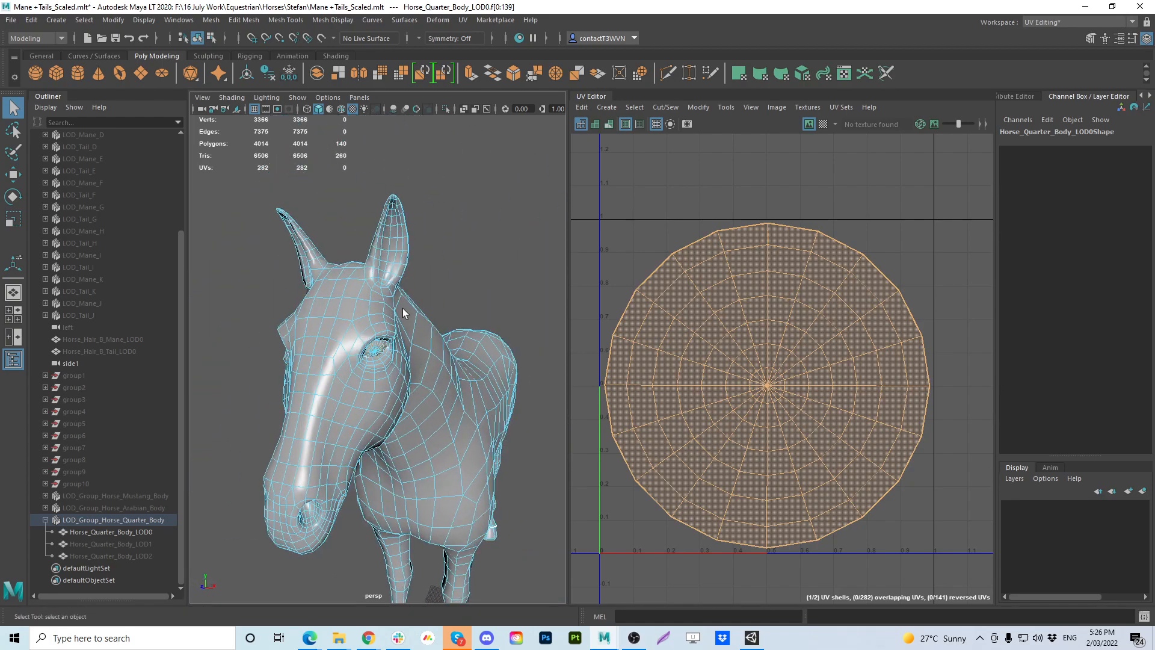
{"action": "left_click", "coordinate": [840, 107]}
{"action": "mouse_move", "coordinate": [861, 142]}
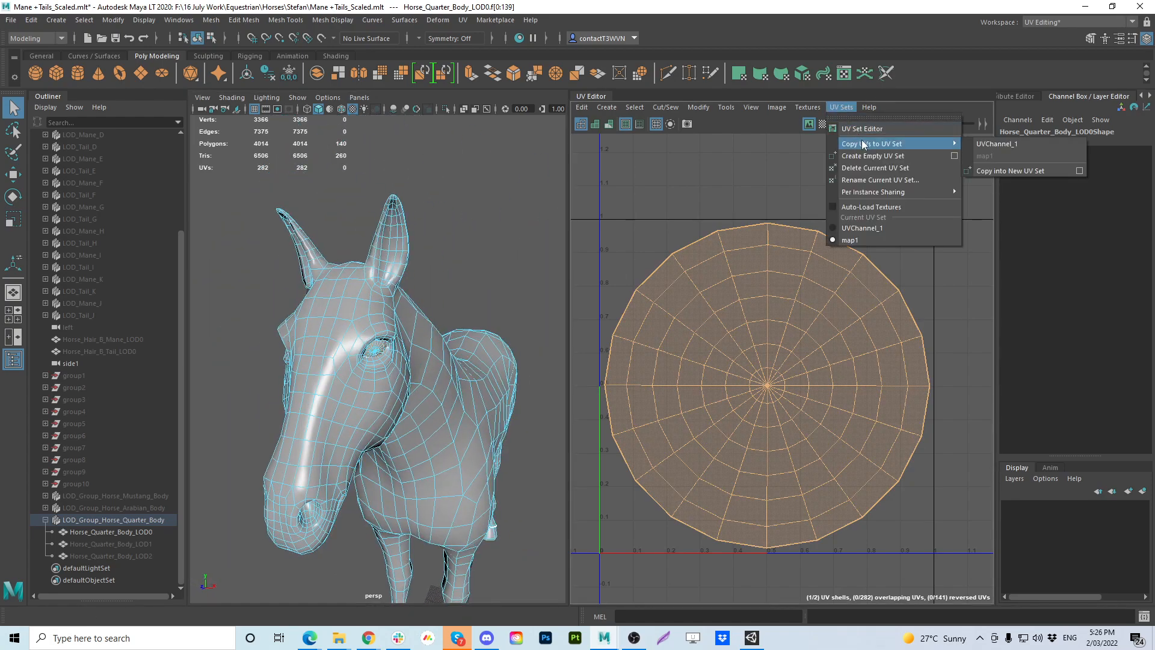
{"action": "left_click", "coordinate": [1008, 144]}
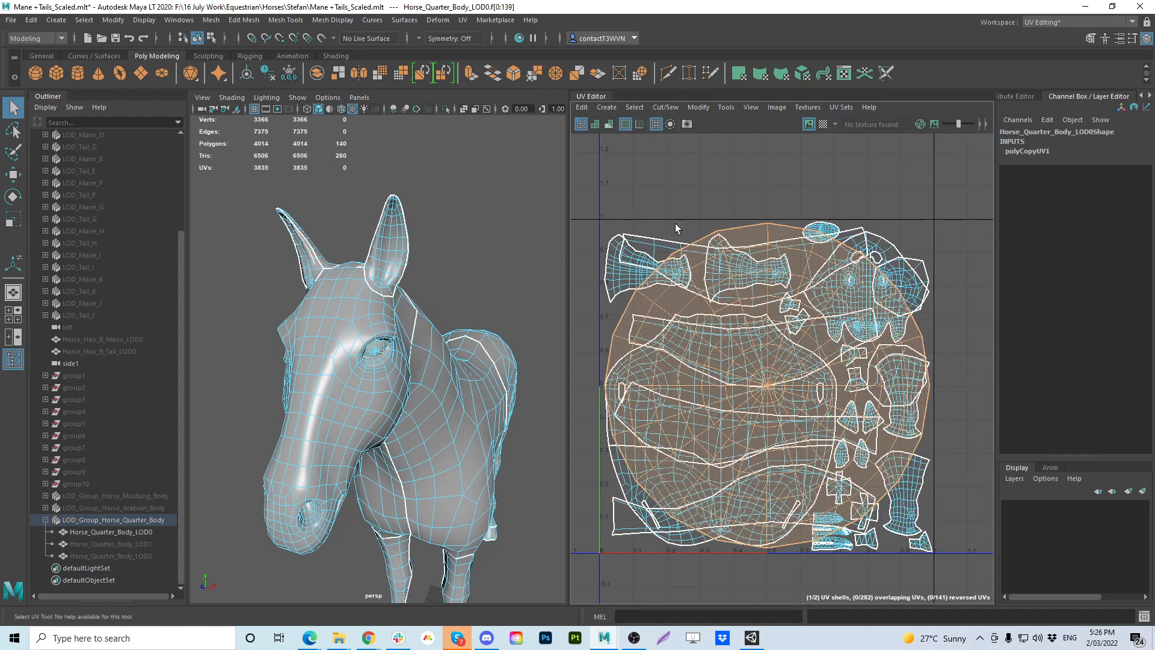
Step: Make map1 the current UV set again and copy the UVs of the horse's other eye to UVChannel_1
{"action": "left_click_drag", "start_coordinate": [282, 381], "coordinate": [348, 368], "text": "alt"}
{"action": "mouse_move", "coordinate": [579, 261]}
{"action": "middle_mouse_down", "text": "alt"}
{"action": "mouse_move", "coordinate": [409, 276]}
{"action": "mouse_move", "coordinate": [597, 271]}
{"action": "middle_mouse_up", "text": "alt"}
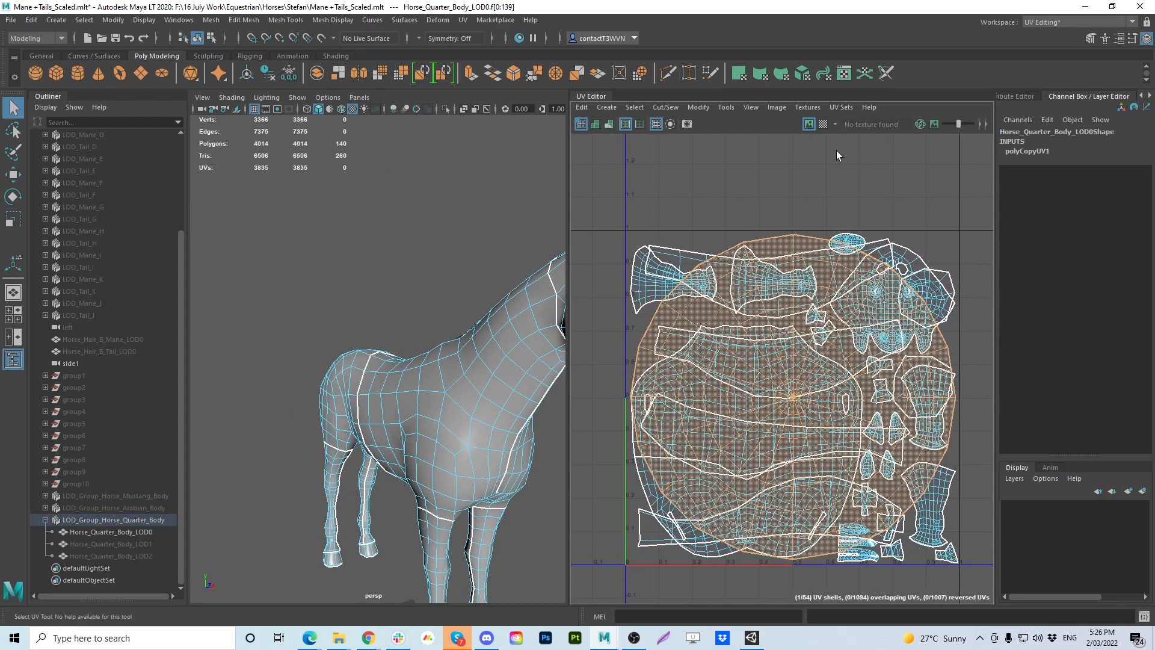
{"action": "left_click", "coordinate": [847, 109]}
{"action": "left_click", "coordinate": [865, 238]}
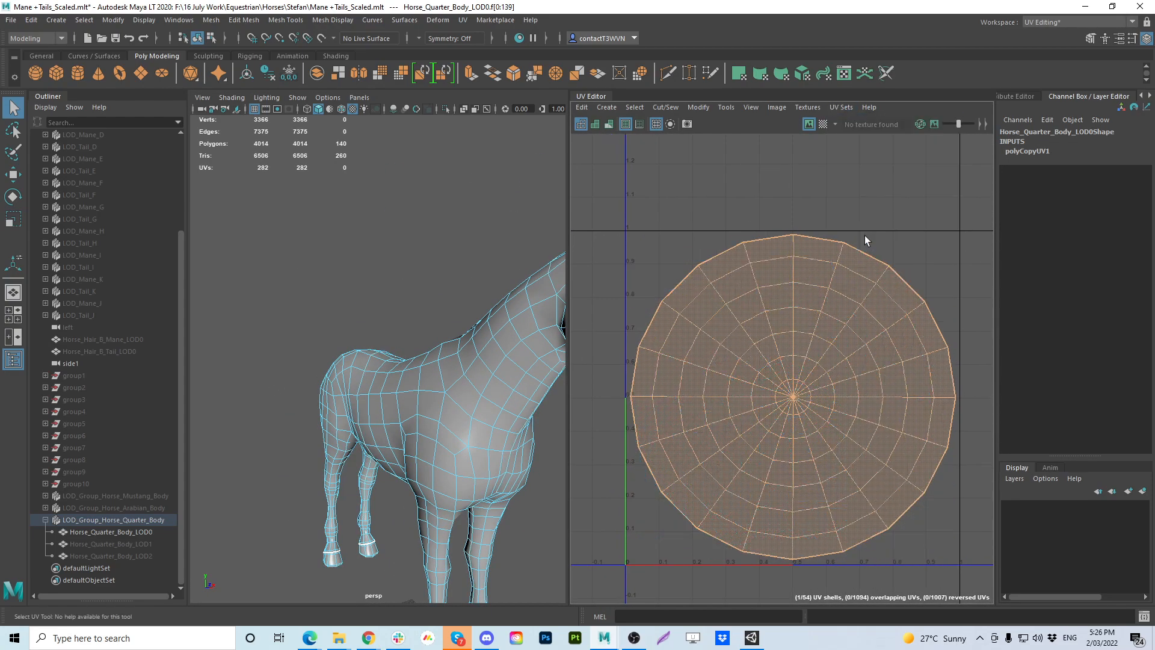
{"action": "scroll", "coordinate": [418, 369], "scroll_direction": "up", "scroll_amount": 6}
{"action": "scroll", "coordinate": [417, 364], "scroll_direction": "down", "scroll_amount": 5}
{"action": "left_click", "coordinate": [429, 266]}
{"action": "left_click", "coordinate": [837, 109]}
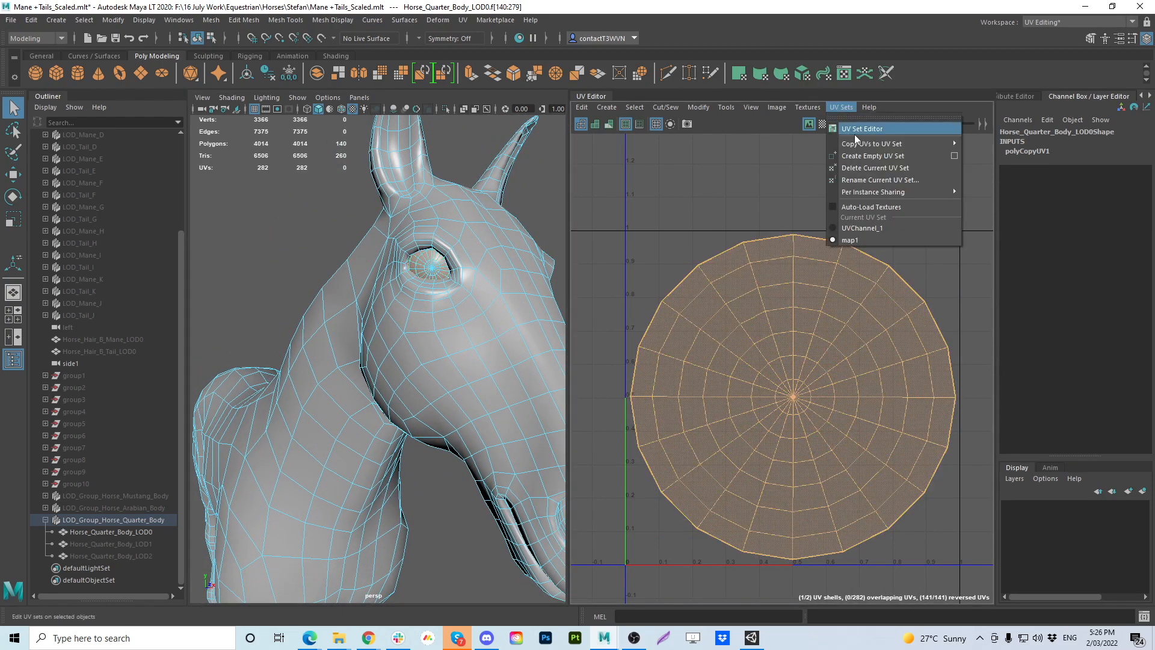
{"action": "mouse_move", "coordinate": [927, 143]}
{"action": "left_click", "coordinate": [1023, 142]}
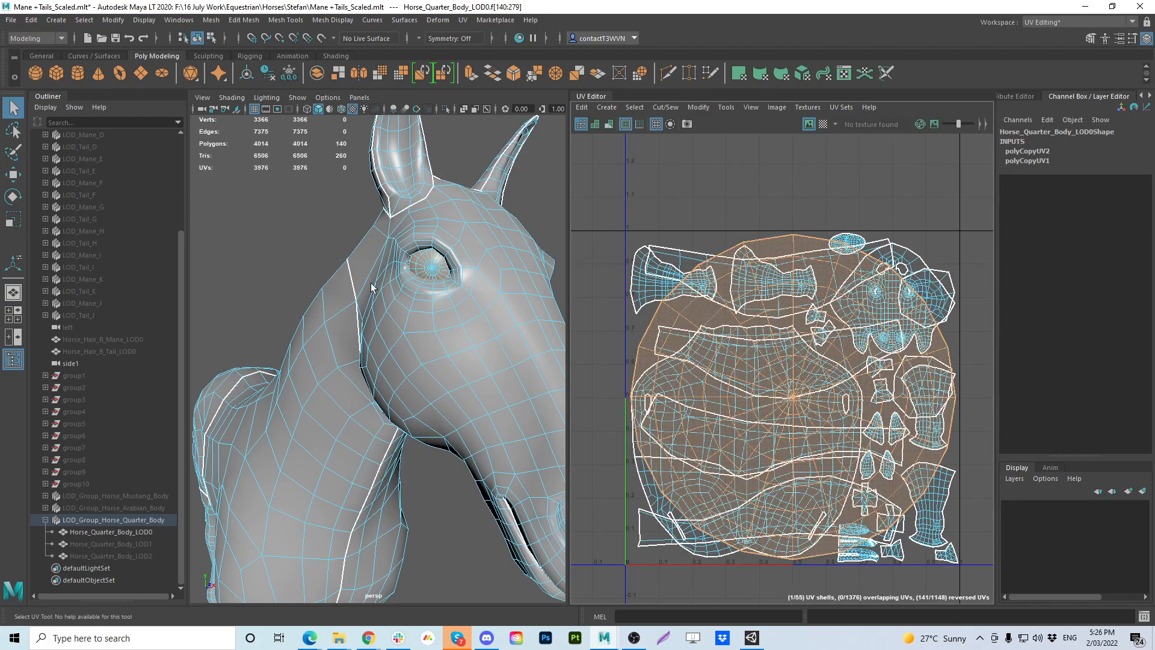
Step: Return the horse to object selection and ungroup LOD_Group_Horse_Quarter_Body
{"action": "scroll", "coordinate": [446, 330], "scroll_direction": "down", "scroll_amount": 5}
{"action": "left_click_drag", "start_coordinate": [447, 330], "coordinate": [387, 298], "text": "alt"}
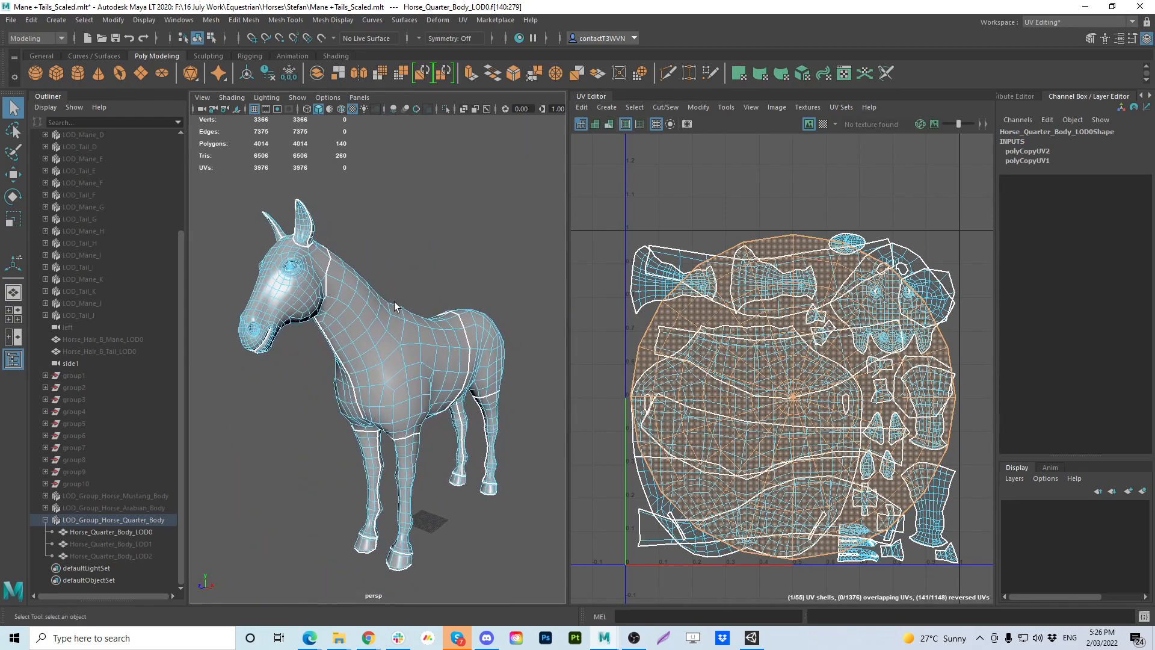
{"action": "right_click_drag", "start_coordinate": [379, 329], "coordinate": [439, 290]}
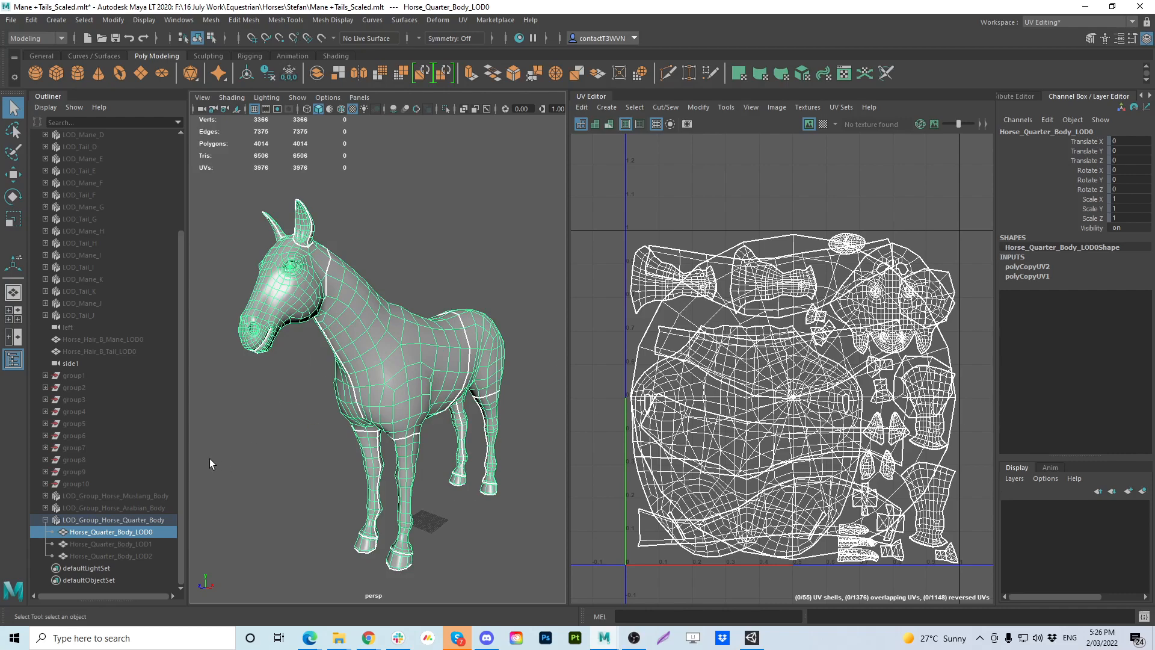
{"action": "left_click", "coordinate": [126, 544]}
{"action": "left_click", "coordinate": [127, 521]}
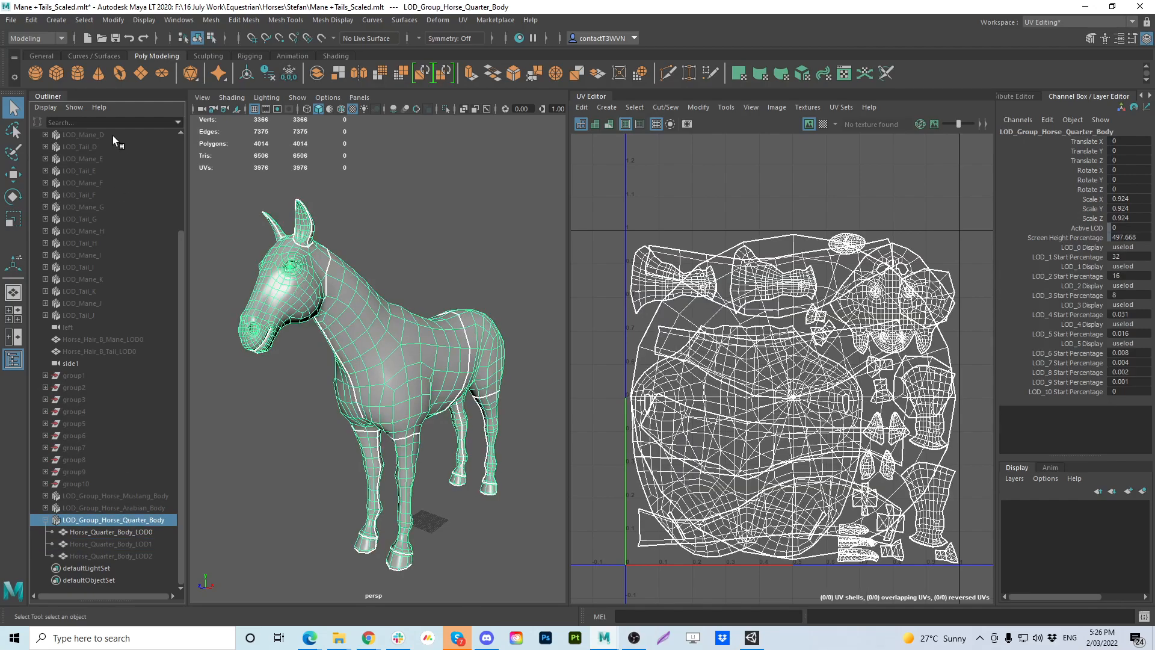
{"action": "left_click", "coordinate": [30, 20]}
{"action": "mouse_move", "coordinate": [150, 264]}
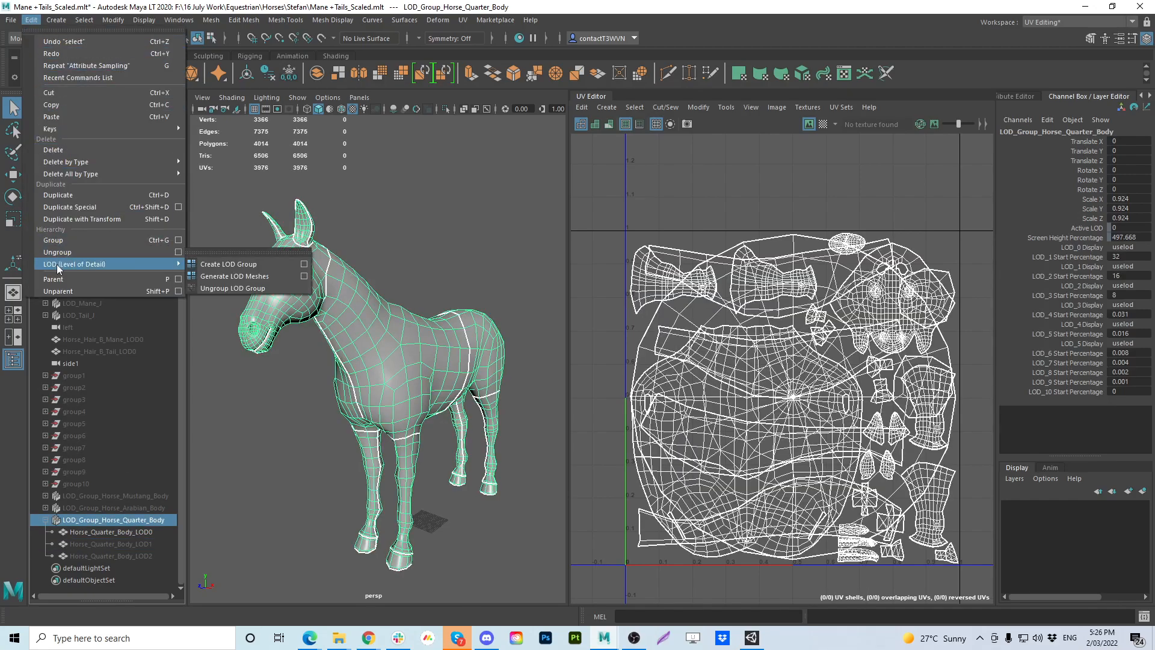
{"action": "left_click", "coordinate": [237, 287]}
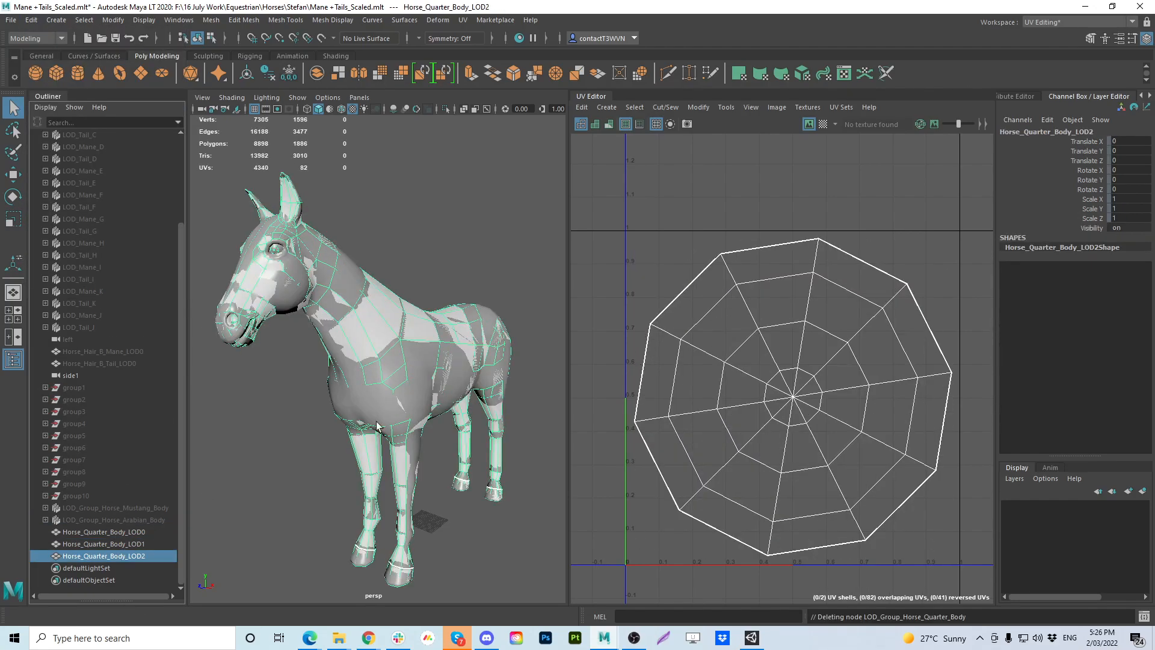
Step: Hide Horse_Quarter_Body_LOD0 and Horse_Quarter_Body_LOD2, leaving only the LOD1 mesh visible
{"action": "left_click", "coordinate": [118, 533]}
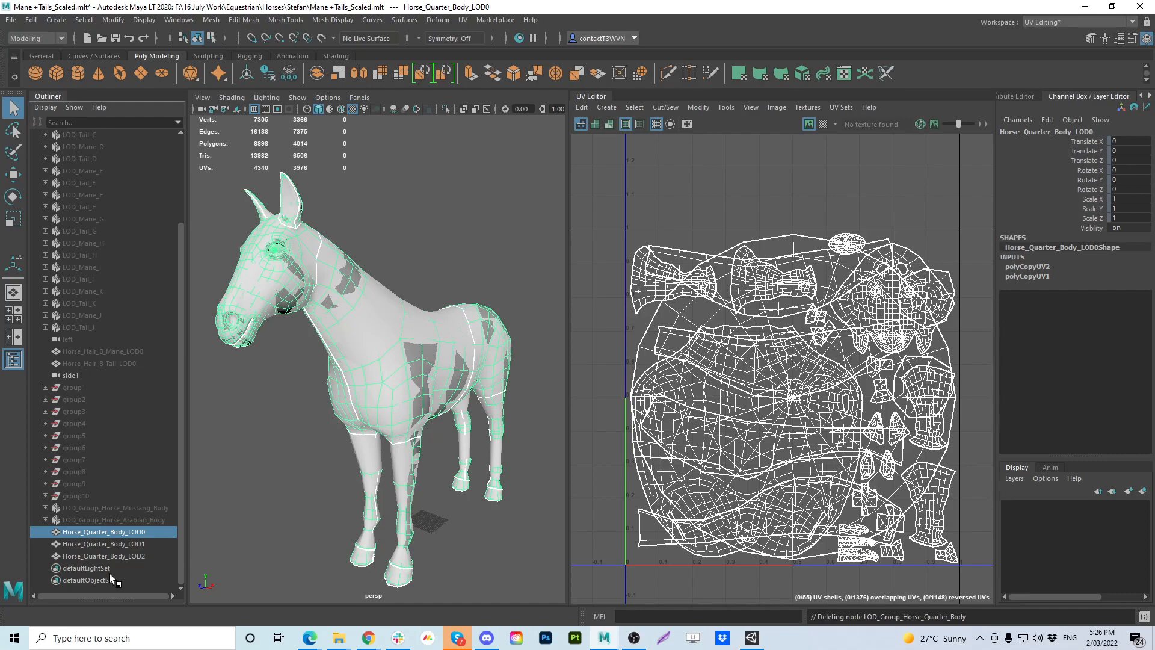
{"action": "left_click", "coordinate": [121, 545]}
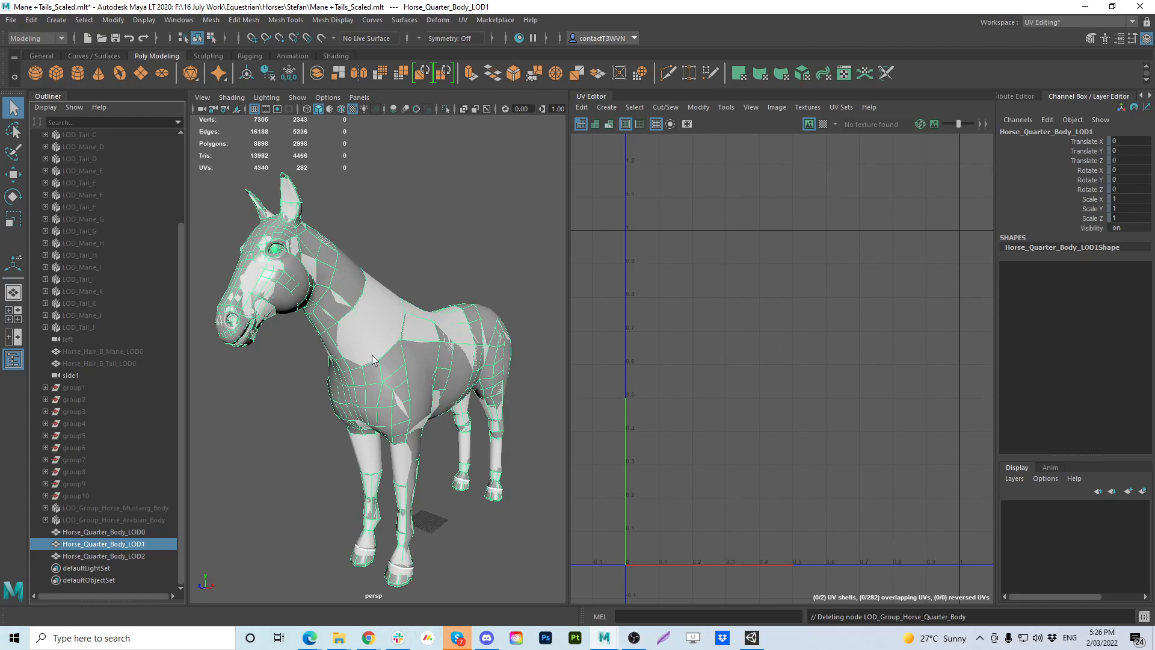
{"action": "left_click", "coordinate": [129, 532]}
{"action": "left_click", "coordinate": [128, 555], "text": "ctrl"}
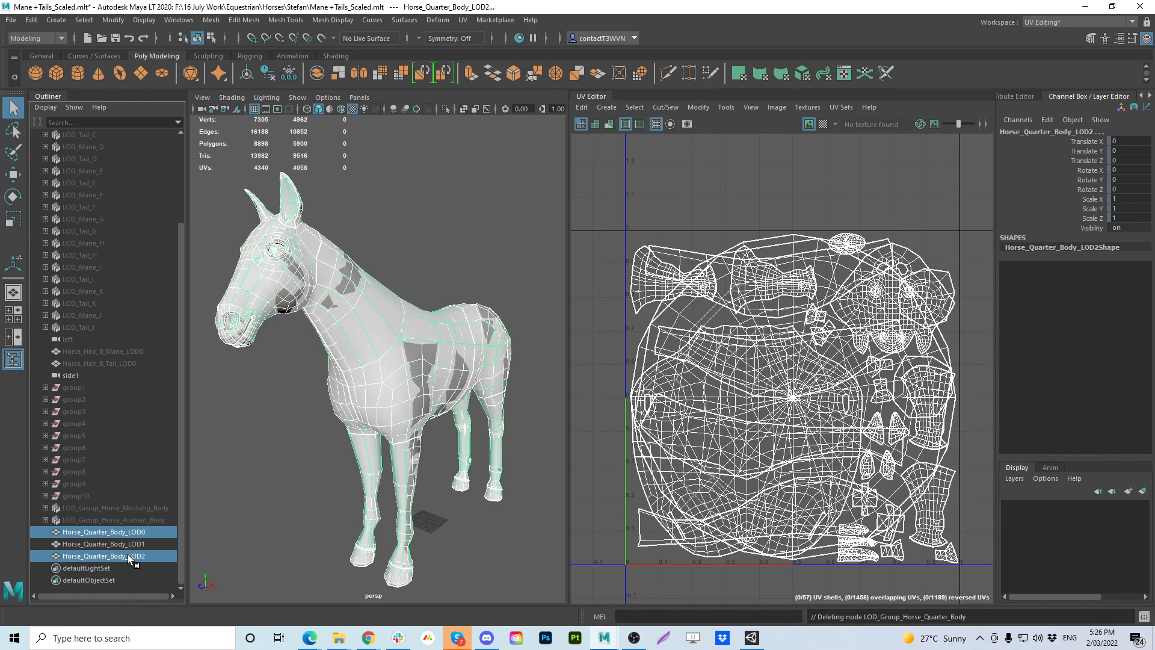
{"action": "key", "text": "ctrl+h"}
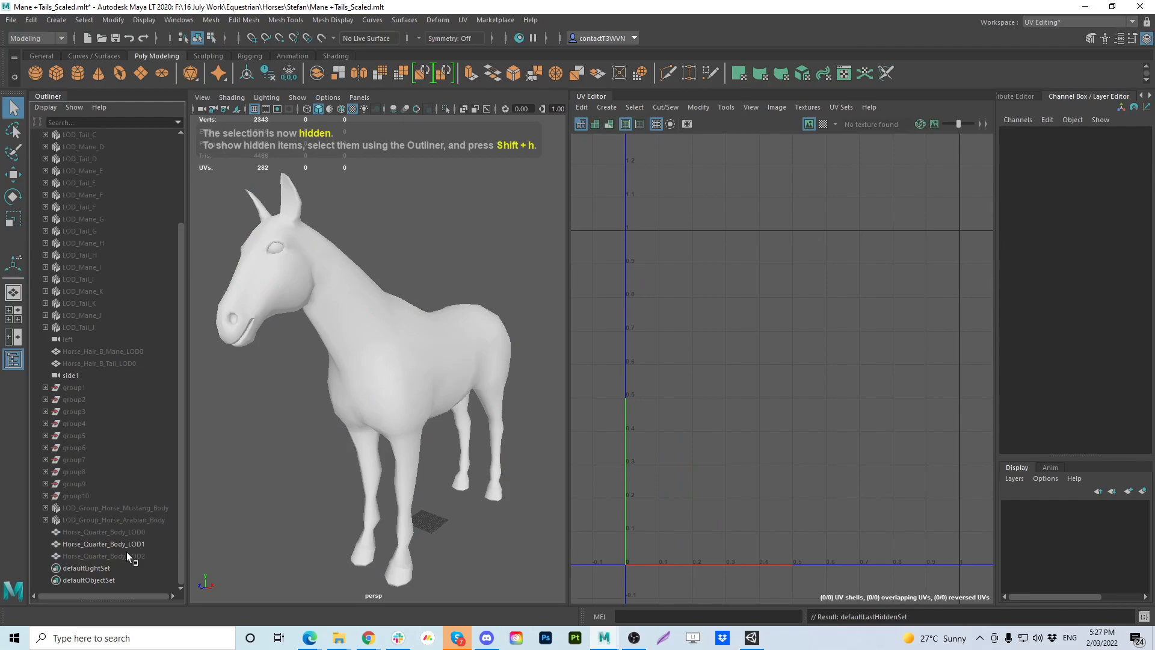
Step: Make UVChannel_1 the current UV set of Horse_Quarter_Body_LOD1
{"action": "left_click", "coordinate": [122, 545]}
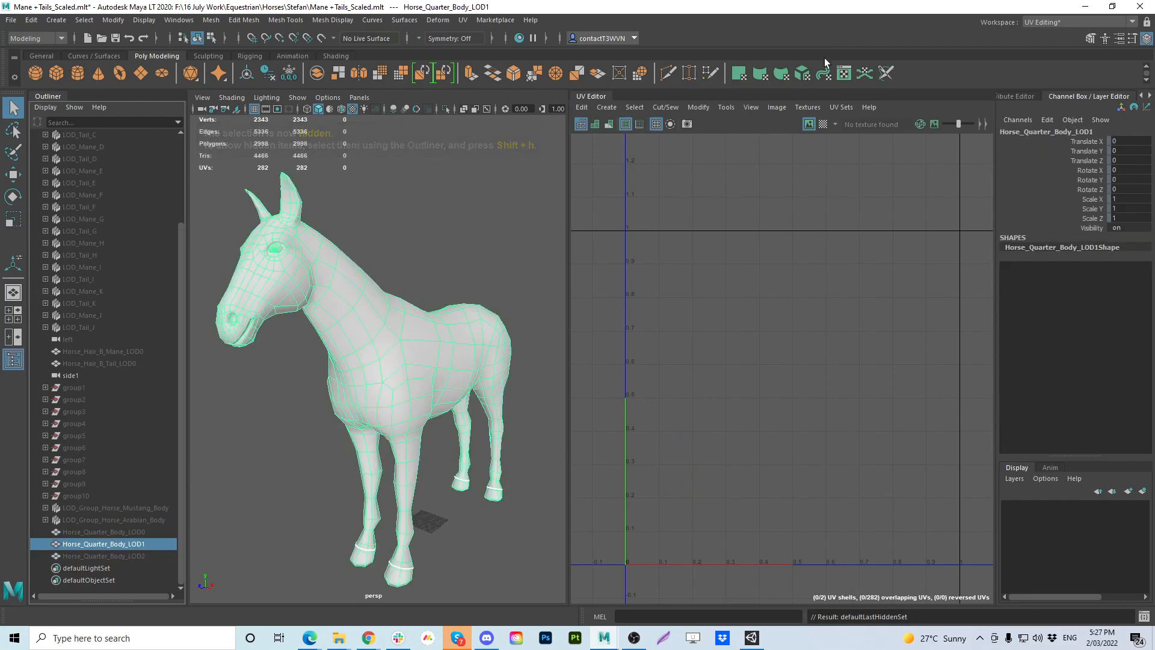
{"action": "left_click", "coordinate": [840, 107]}
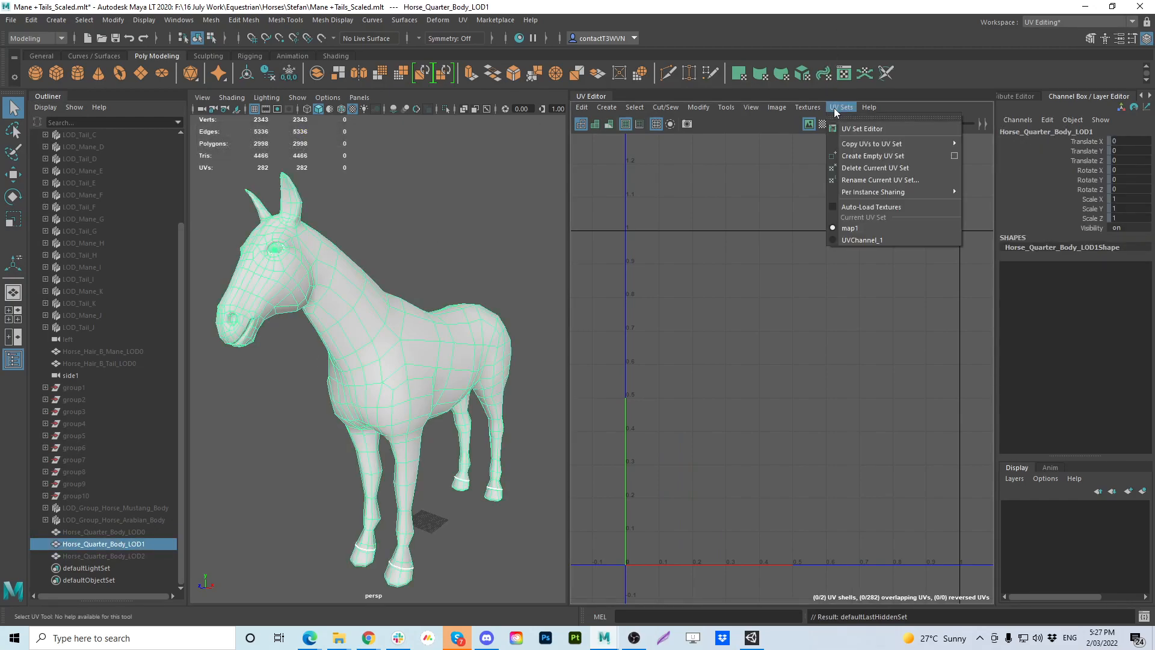
{"action": "left_click", "coordinate": [878, 240]}
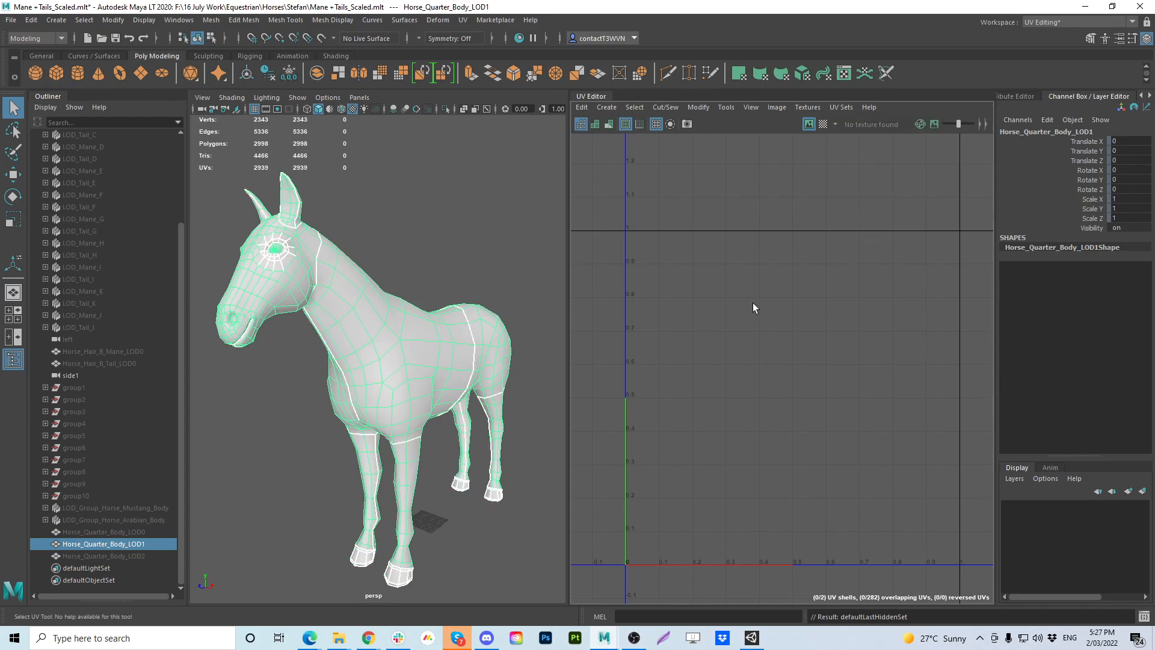
Step: Examine the UV seams on the head, body, legs and hooves of Horse_Quarter_Body_LOD1
{"action": "left_click_drag", "start_coordinate": [509, 404], "coordinate": [311, 418], "text": "alt"}
{"action": "right_click_drag", "start_coordinate": [301, 306], "coordinate": [331, 301], "text": "alt"}
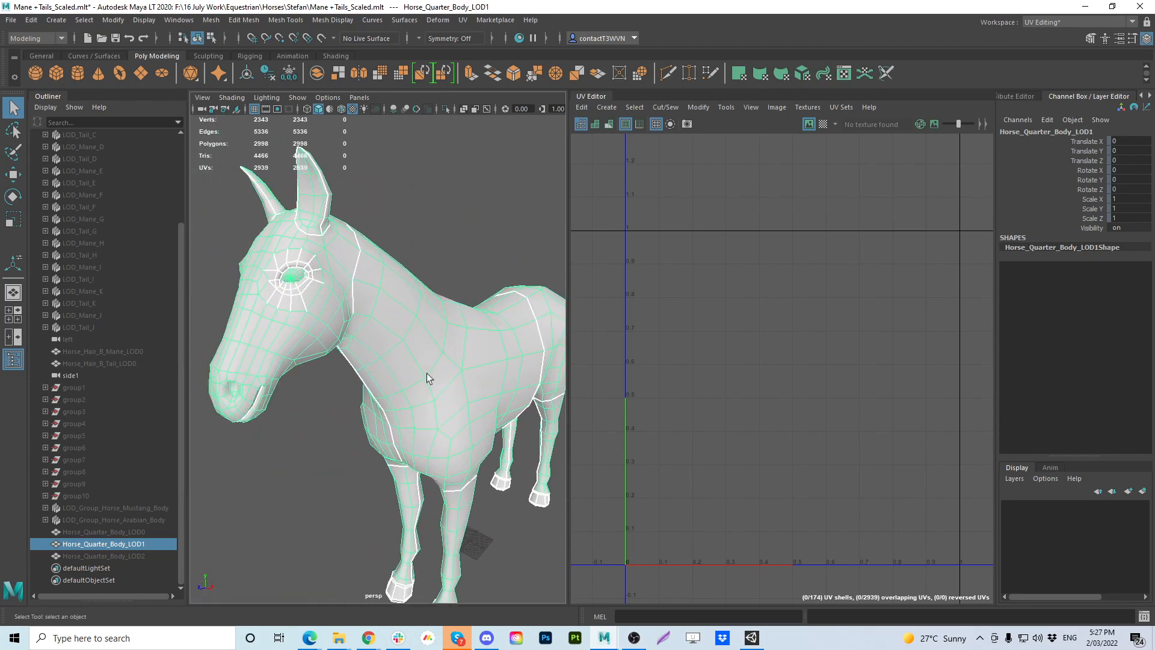
{"action": "middle_click_drag", "start_coordinate": [423, 361], "coordinate": [381, 241], "text": "alt"}
{"action": "right_click_drag", "start_coordinate": [353, 420], "coordinate": [388, 442], "text": "alt"}
{"action": "middle_click_drag", "start_coordinate": [388, 442], "coordinate": [385, 395], "text": "alt"}
{"action": "scroll", "coordinate": [388, 446], "scroll_direction": "down", "scroll_amount": 10}
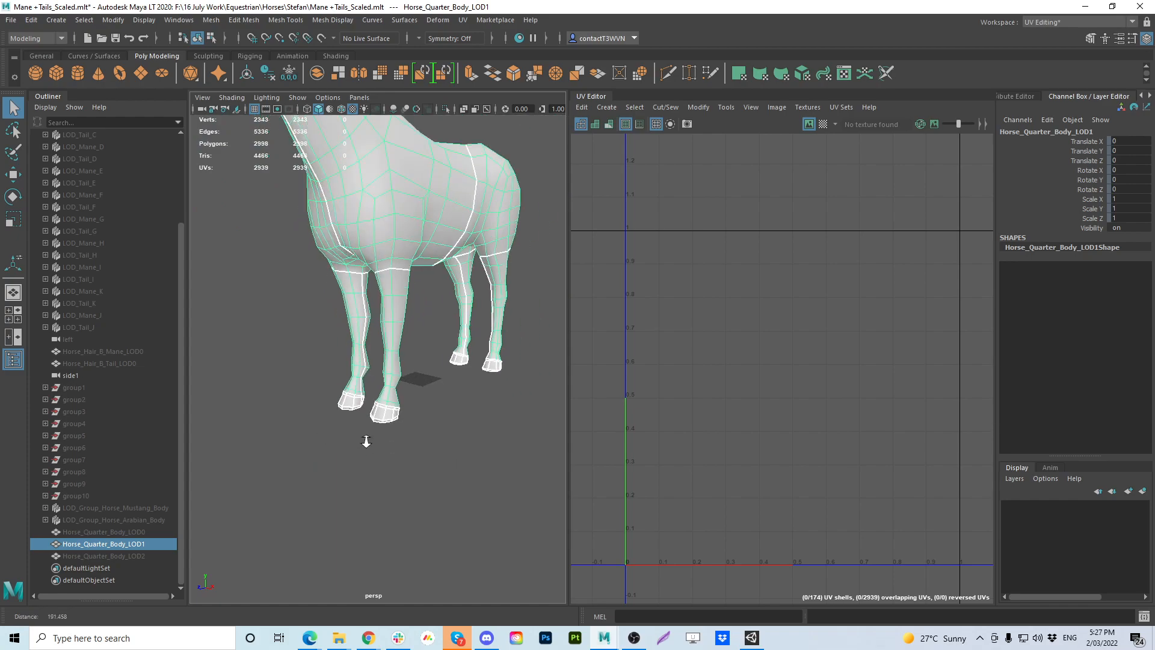
{"action": "left_click_drag", "start_coordinate": [402, 448], "coordinate": [334, 378], "text": "alt"}
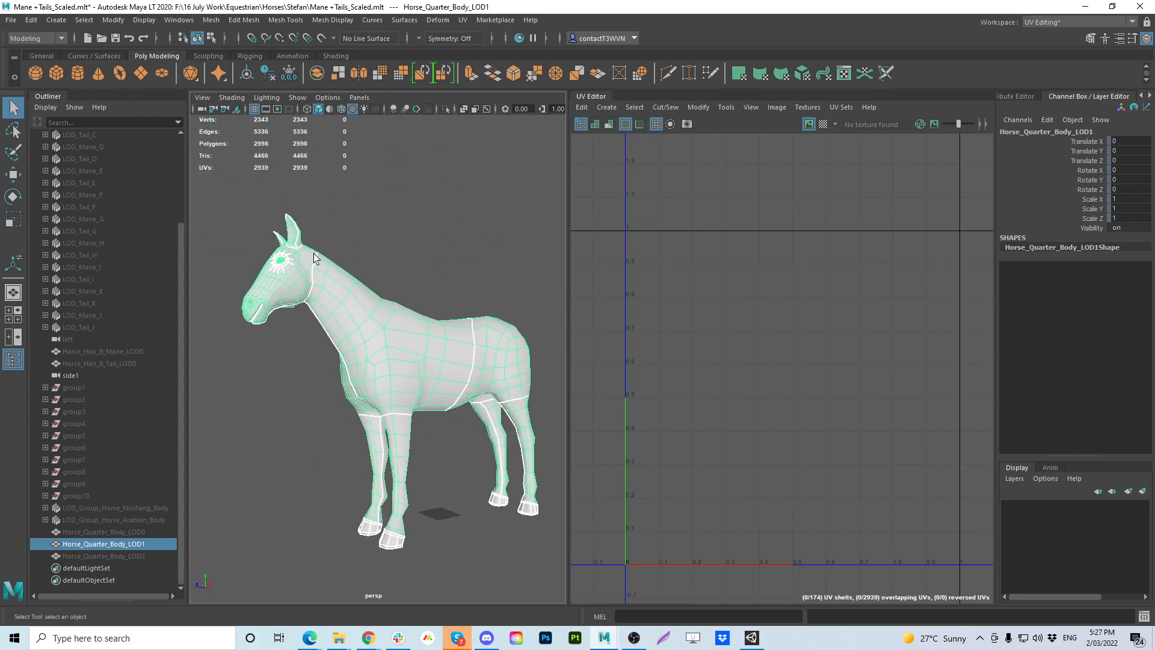
{"action": "scroll", "coordinate": [407, 278], "scroll_direction": "up", "scroll_amount": 5}
{"action": "left_click", "coordinate": [660, 109]}
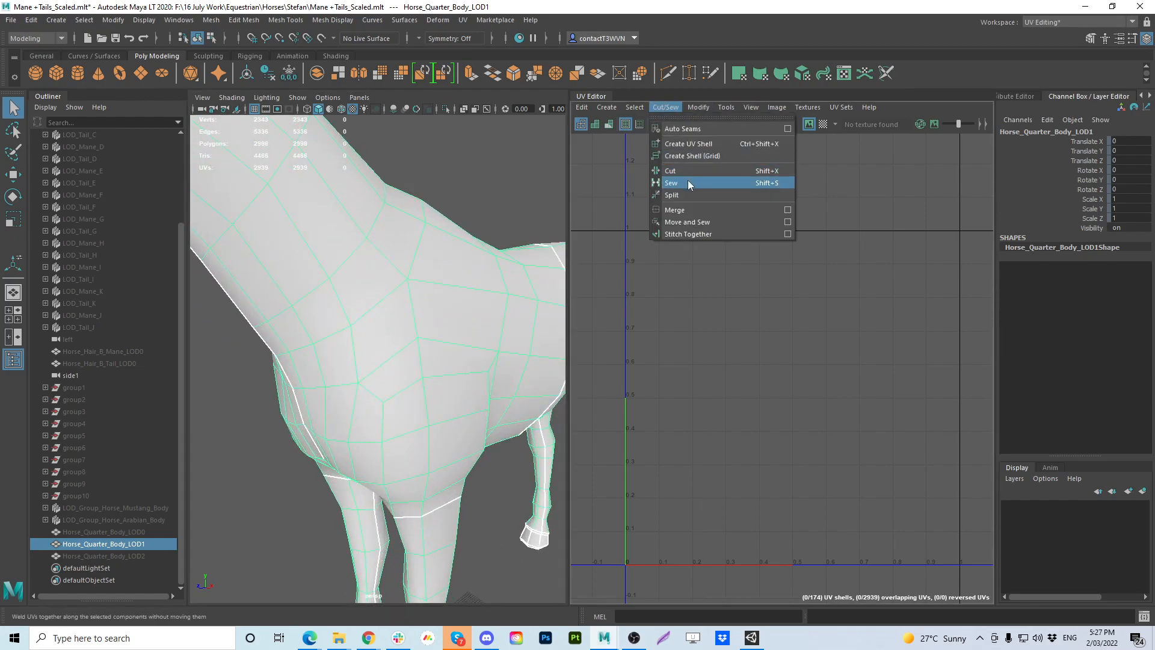
{"action": "left_click", "coordinate": [501, 268]}
{"action": "scroll", "coordinate": [500, 268], "scroll_direction": "down", "scroll_amount": 3}
{"action": "middle_click_drag", "start_coordinate": [313, 331], "coordinate": [431, 410], "text": "alt"}
{"action": "scroll", "coordinate": [362, 362], "scroll_direction": "down", "scroll_amount": 4}
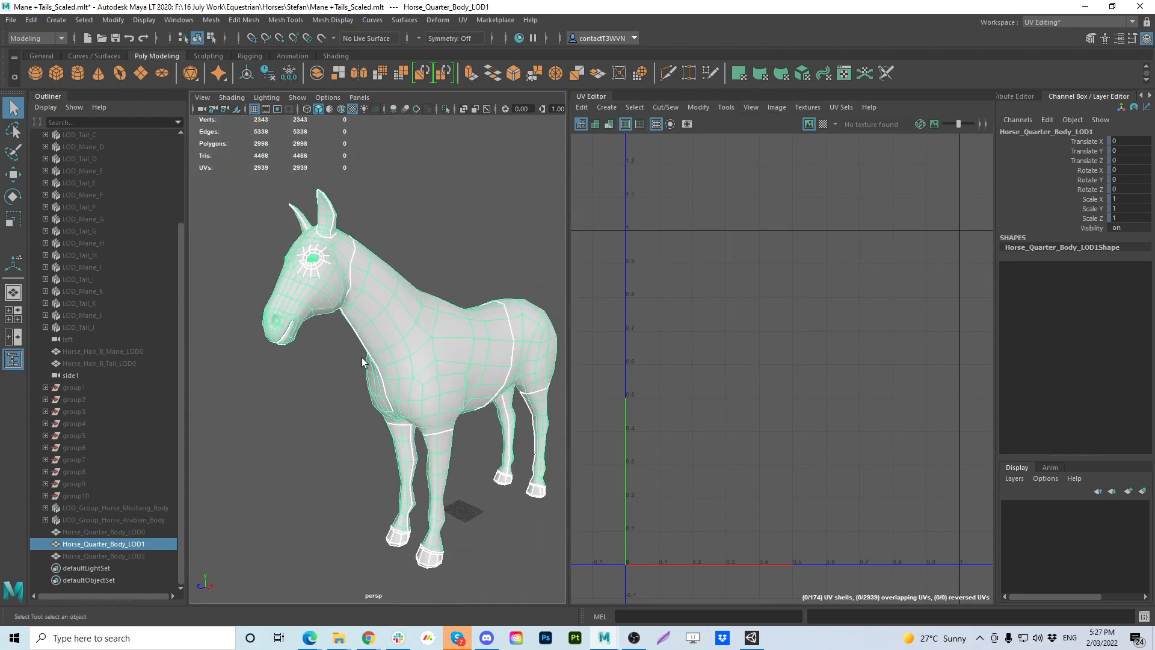
Step: Unhide Horse_Quarter_Body_LOD0 and compare its UVs with those of Horse_Quarter_Body_LOD1
{"action": "left_click", "coordinate": [85, 532]}
{"action": "key", "text": "shift+h"}
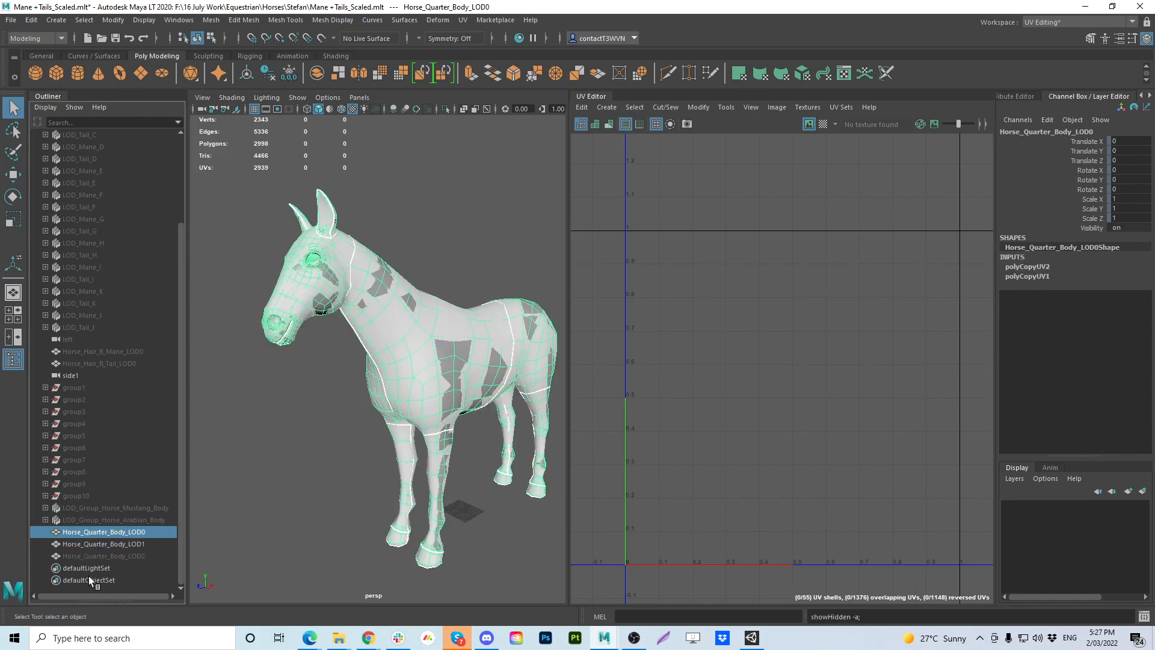
{"action": "left_click", "coordinate": [122, 532]}
{"action": "left_click", "coordinate": [101, 545]}
Step: Transfer all UV sets from Horse_Quarter_Body_LOD0 to Horse_Quarter_Body_LOD1, using Local sample space and the Closest along normal search method
{"action": "left_click", "coordinate": [105, 531]}
{"action": "left_click", "coordinate": [140, 544], "text": "ctrl"}
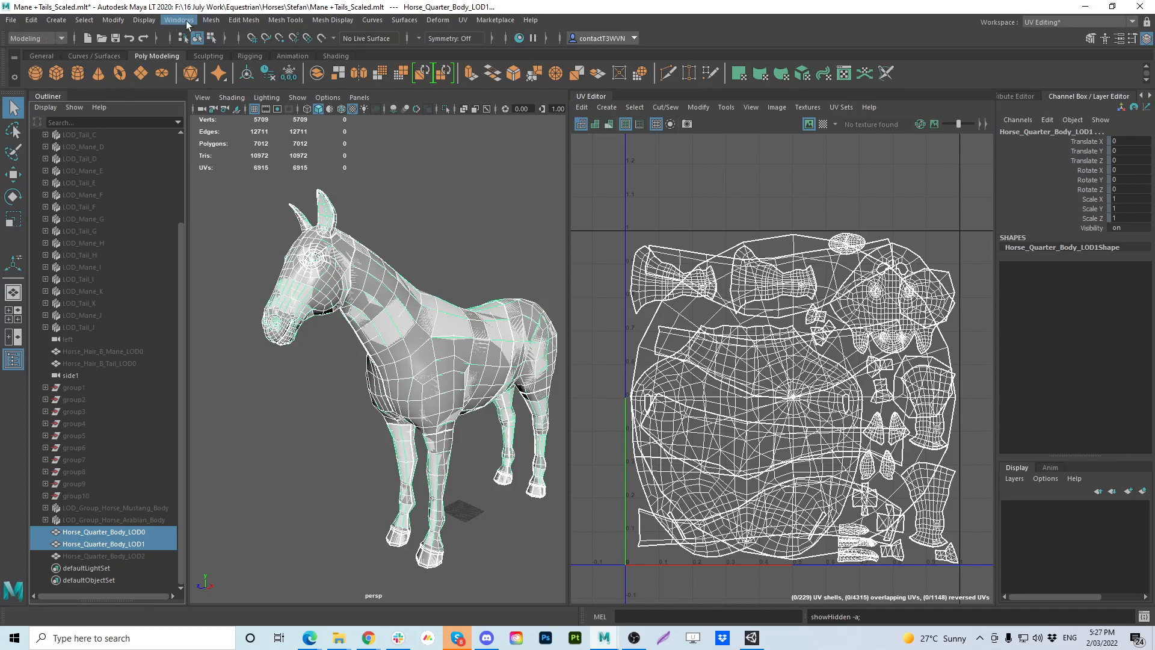
{"action": "left_click", "coordinate": [212, 20]}
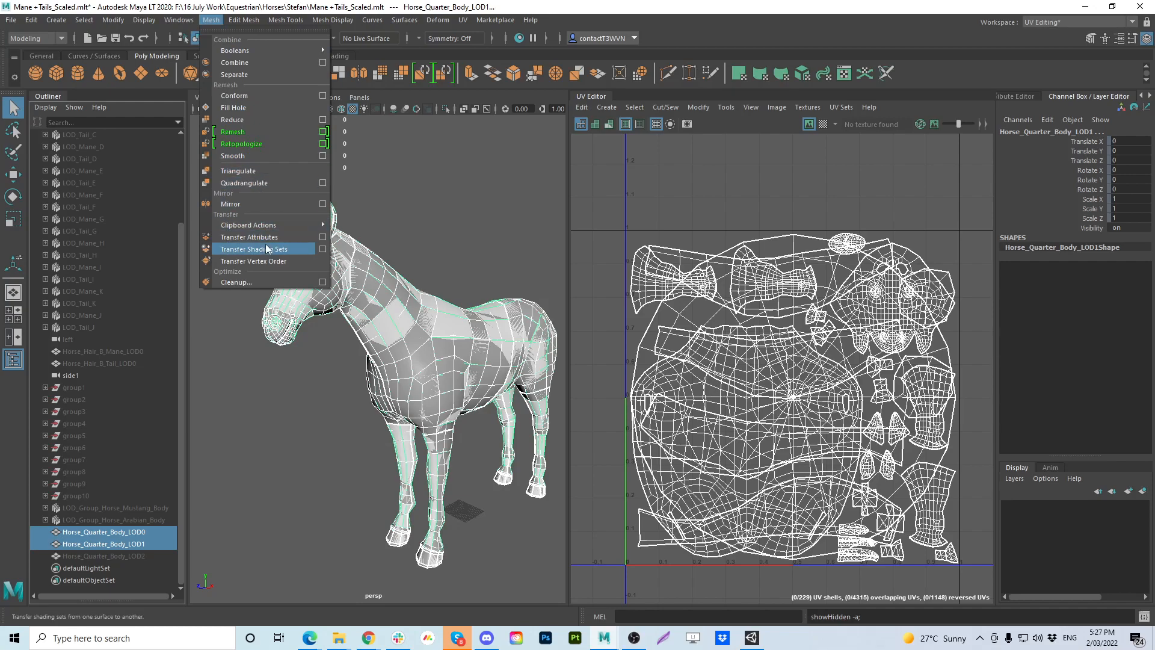
{"action": "left_click", "coordinate": [321, 239]}
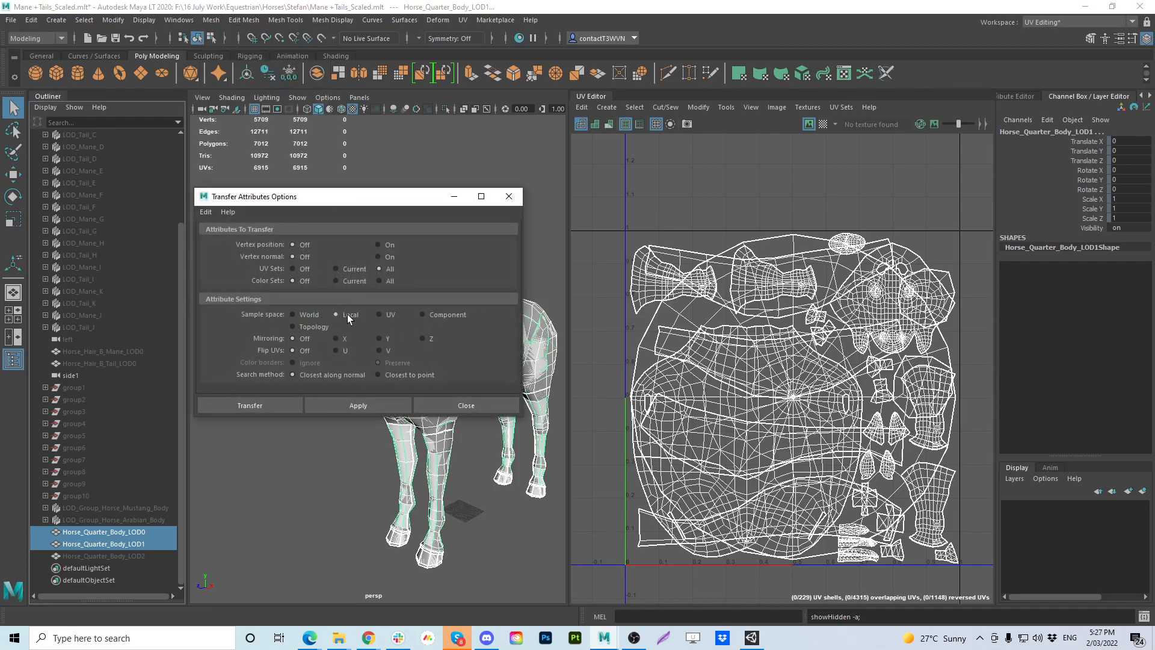
{"action": "left_click_drag", "start_coordinate": [386, 197], "coordinate": [249, 42]}
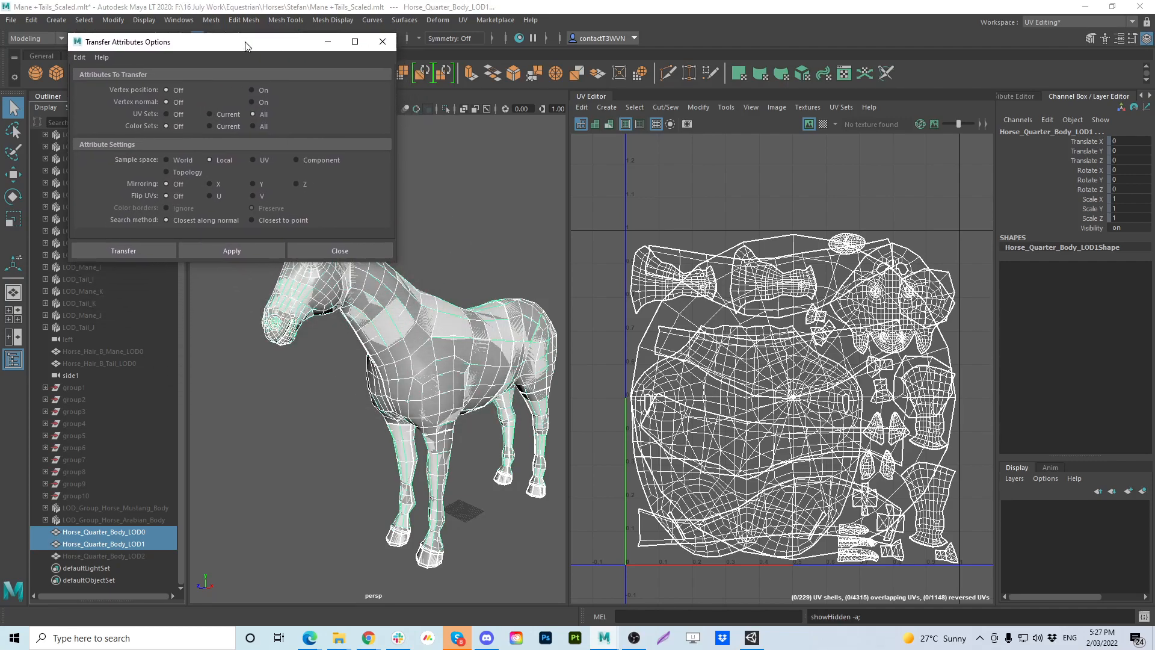
{"action": "left_click", "coordinate": [247, 250]}
Step: Compare the transferred UVs on Horse_Quarter_Body_LOD1 with Horse_Quarter_Body_LOD0, and close the Transfer Attributes options
{"action": "left_click", "coordinate": [141, 544]}
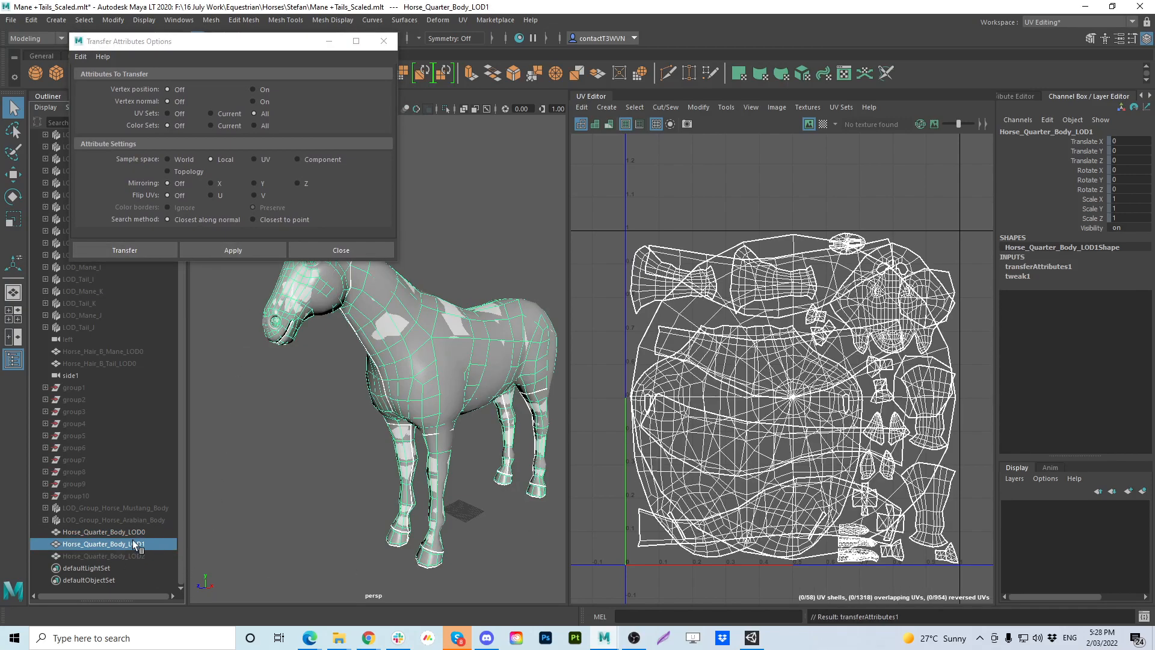
{"action": "left_click", "coordinate": [135, 532]}
{"action": "left_click", "coordinate": [136, 546]}
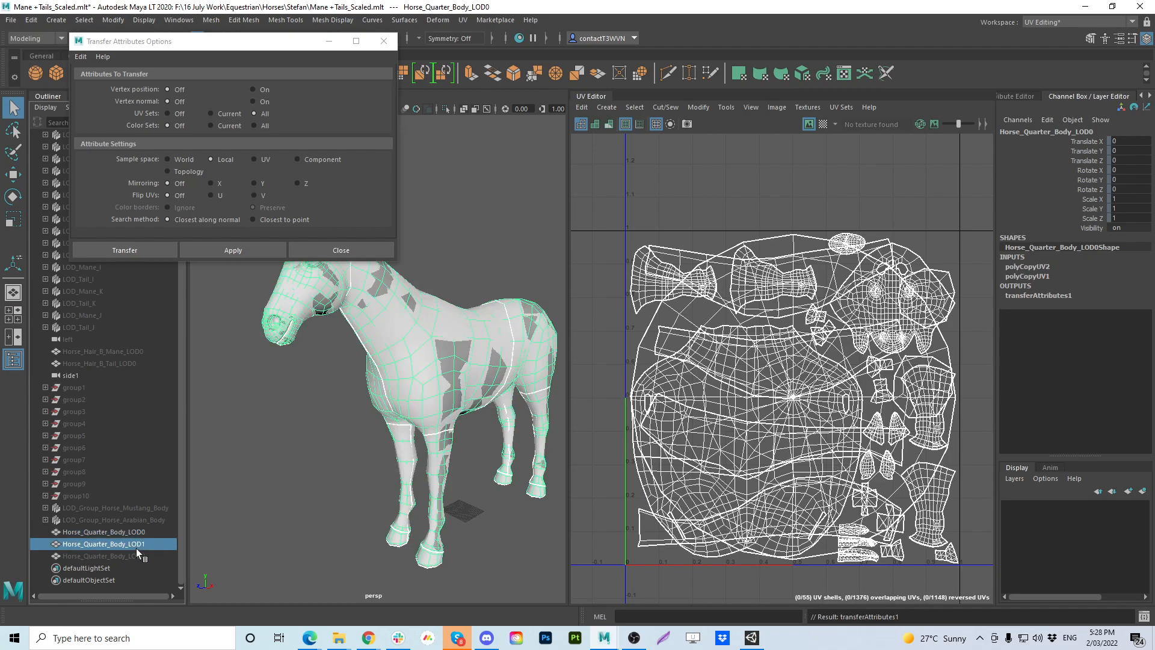
{"action": "left_click", "coordinate": [139, 532]}
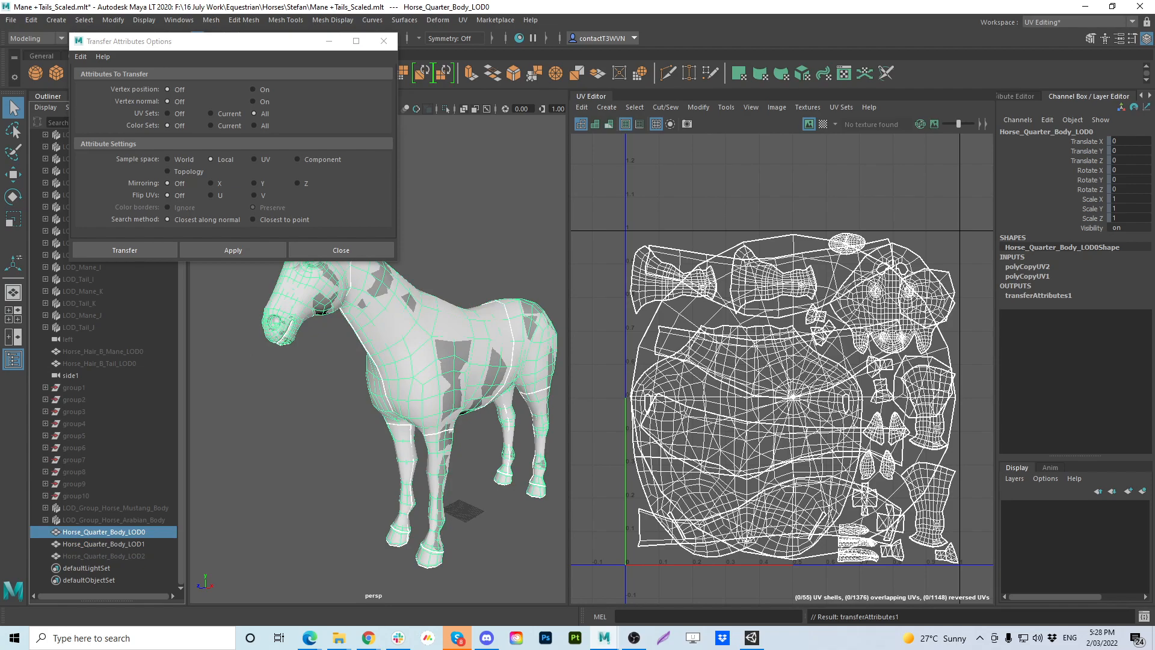
{"action": "left_click_drag", "start_coordinate": [228, 43], "coordinate": [591, 51]}
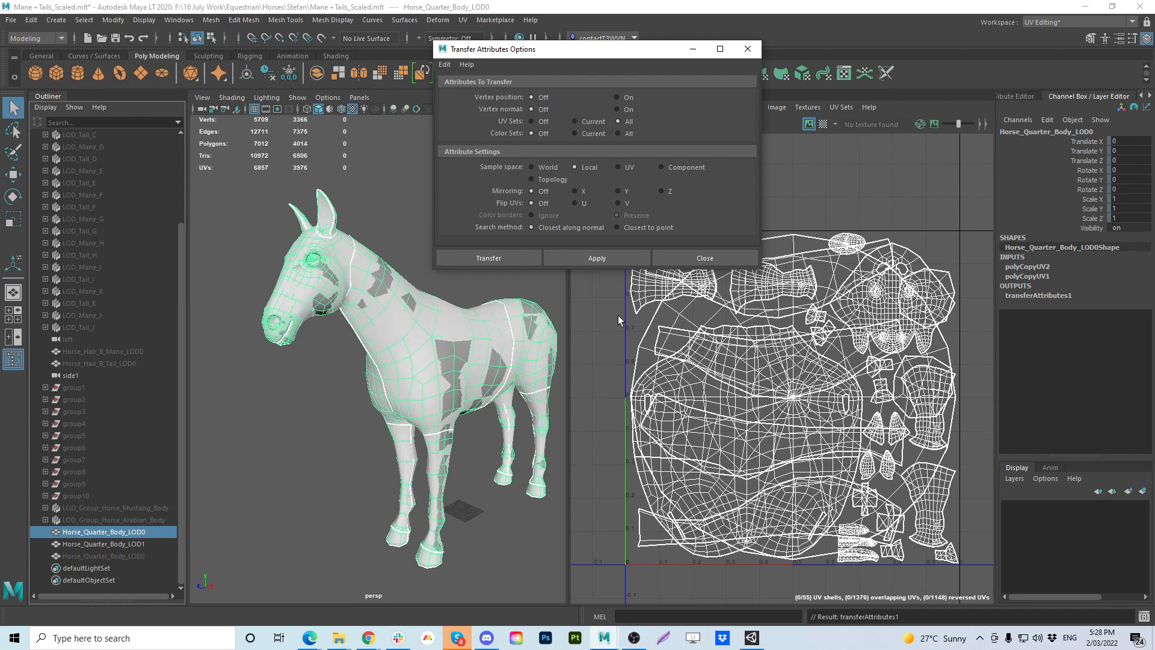
{"action": "left_click", "coordinate": [717, 256]}
Step: Try moving one corner UV of the large body shell with both LOD meshes in UV selection mode, and undo the move
{"action": "left_click", "coordinate": [139, 542], "text": "ctrl"}
{"action": "right_click_drag", "start_coordinate": [423, 295], "coordinate": [457, 304]}
{"action": "key", "text": "f"}
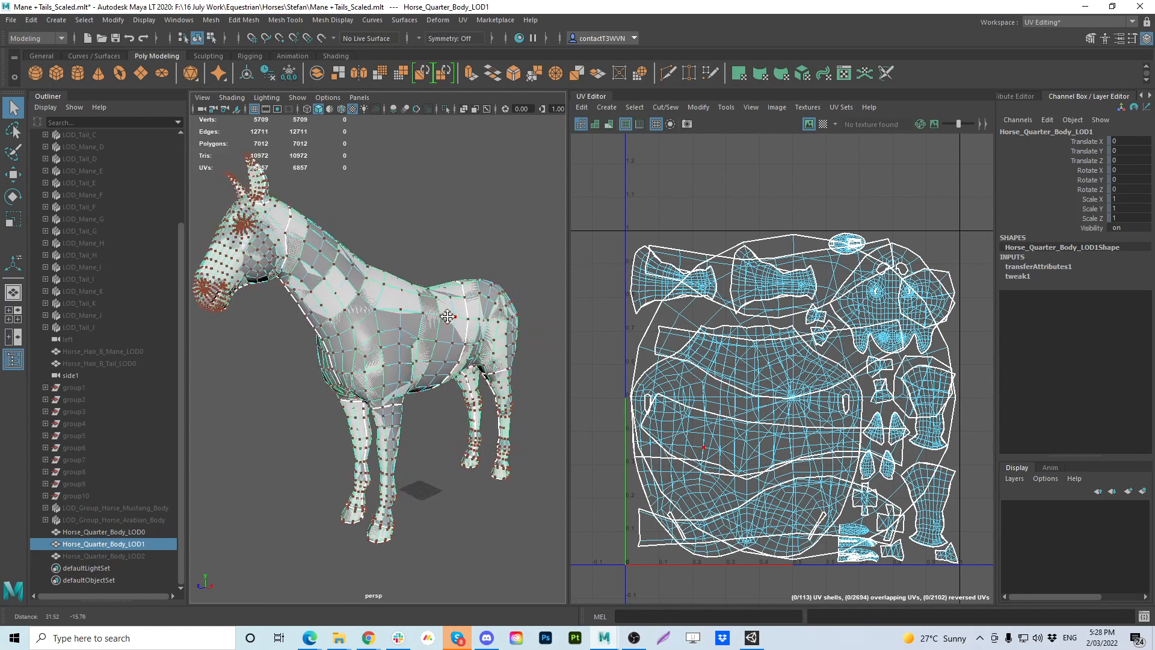
{"action": "scroll", "coordinate": [688, 355], "scroll_direction": "up", "scroll_amount": 6}
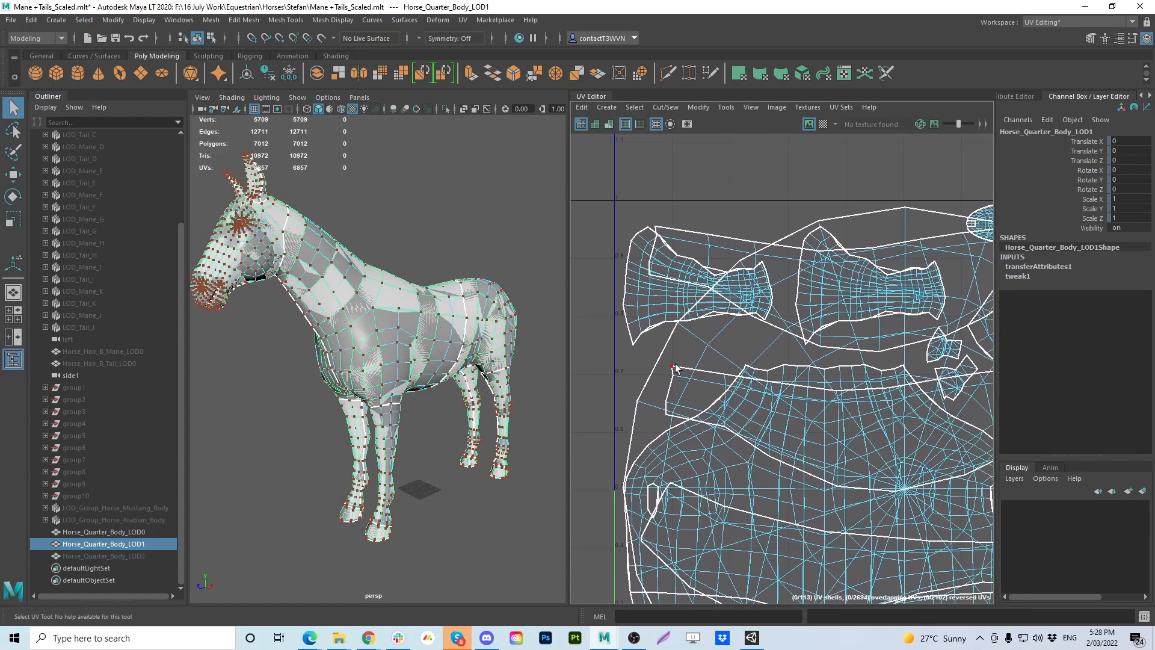
{"action": "left_click", "coordinate": [674, 369]}
{"action": "key", "text": "w"}
{"action": "left_click_drag", "start_coordinate": [673, 368], "coordinate": [678, 341]}
{"action": "key", "text": "ctrl+z"}
{"action": "scroll", "coordinate": [686, 367], "scroll_direction": "up", "scroll_amount": 2}
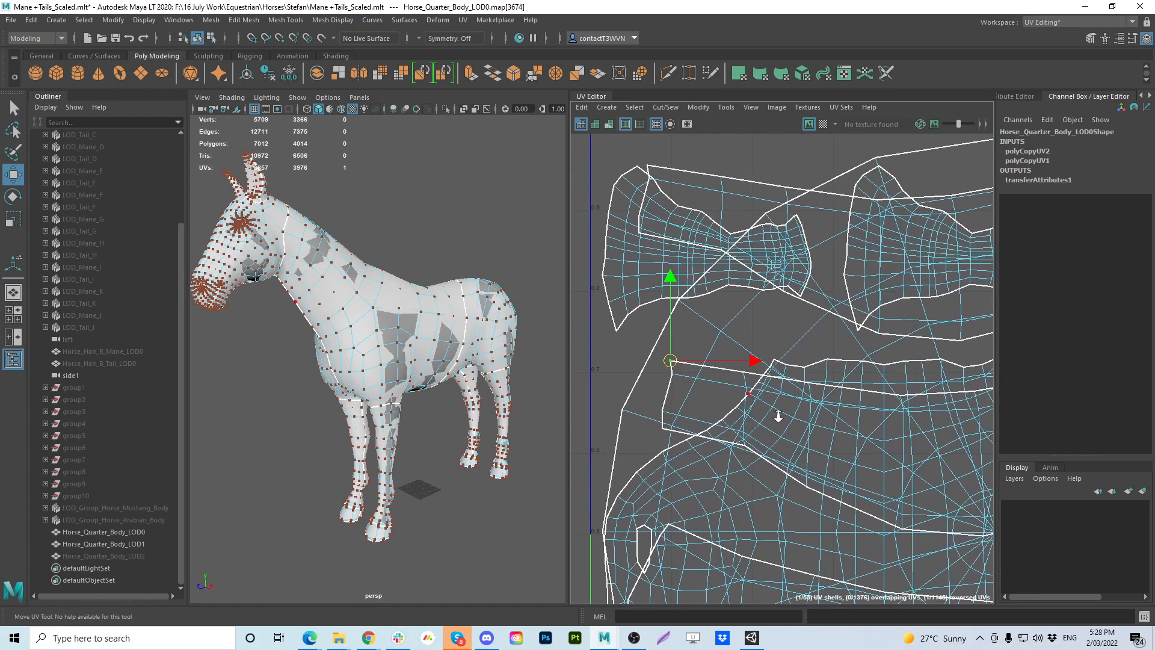
Step: Examine the transferred UV layout and the seams on the body and legs of Horse_Quarter_Body_LOD1
{"action": "left_click", "coordinate": [133, 543]}
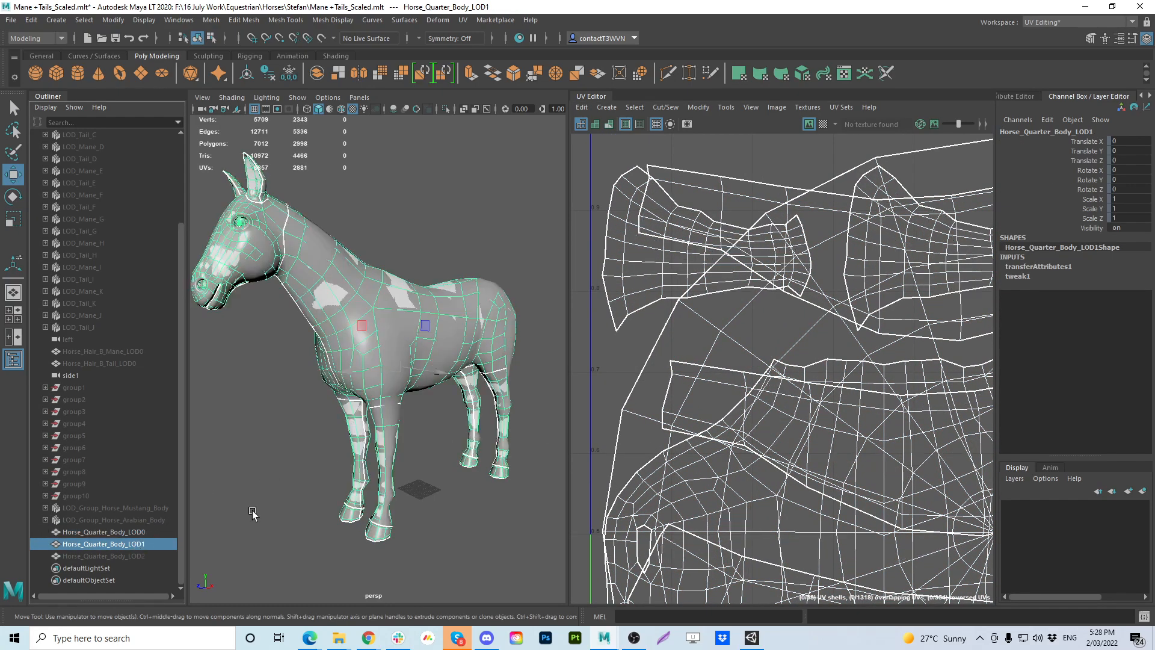
{"action": "scroll", "coordinate": [627, 338], "scroll_direction": "down", "scroll_amount": 5}
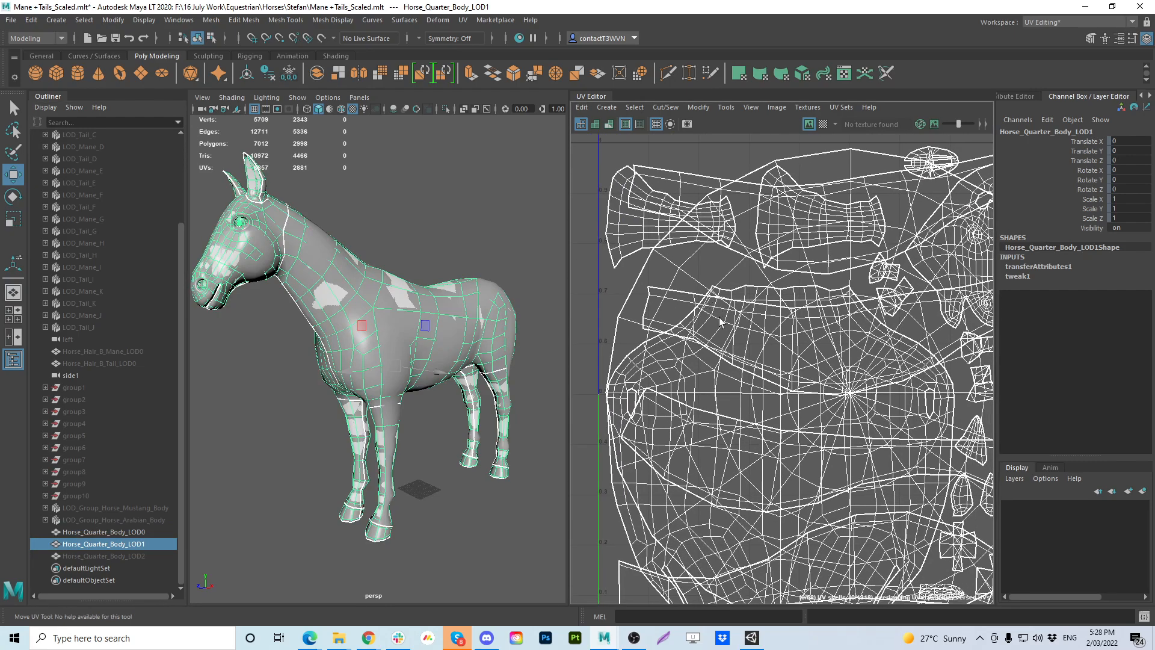
{"action": "middle_click_drag", "start_coordinate": [676, 378], "coordinate": [703, 373], "text": "alt"}
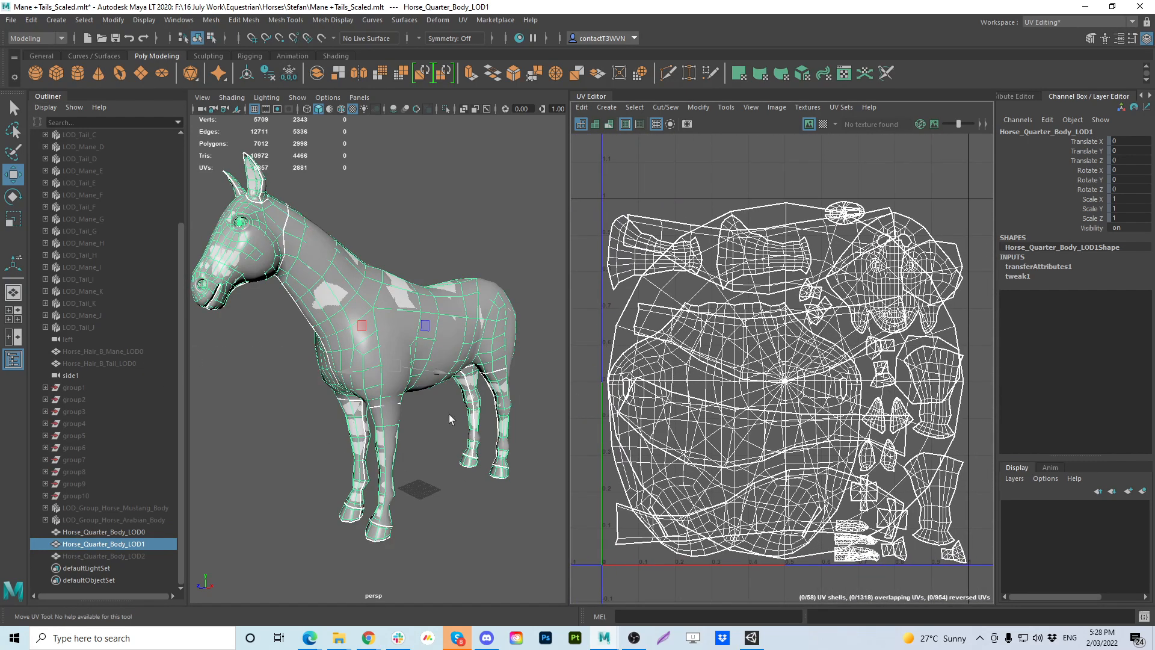
{"action": "left_click_drag", "start_coordinate": [266, 497], "coordinate": [358, 418], "text": "alt"}
{"action": "scroll", "coordinate": [357, 419], "scroll_direction": "up", "scroll_amount": 5}
{"action": "middle_click_drag", "start_coordinate": [421, 453], "coordinate": [387, 428], "text": "alt"}
{"action": "scroll", "coordinate": [387, 429], "scroll_direction": "down", "scroll_amount": 2}
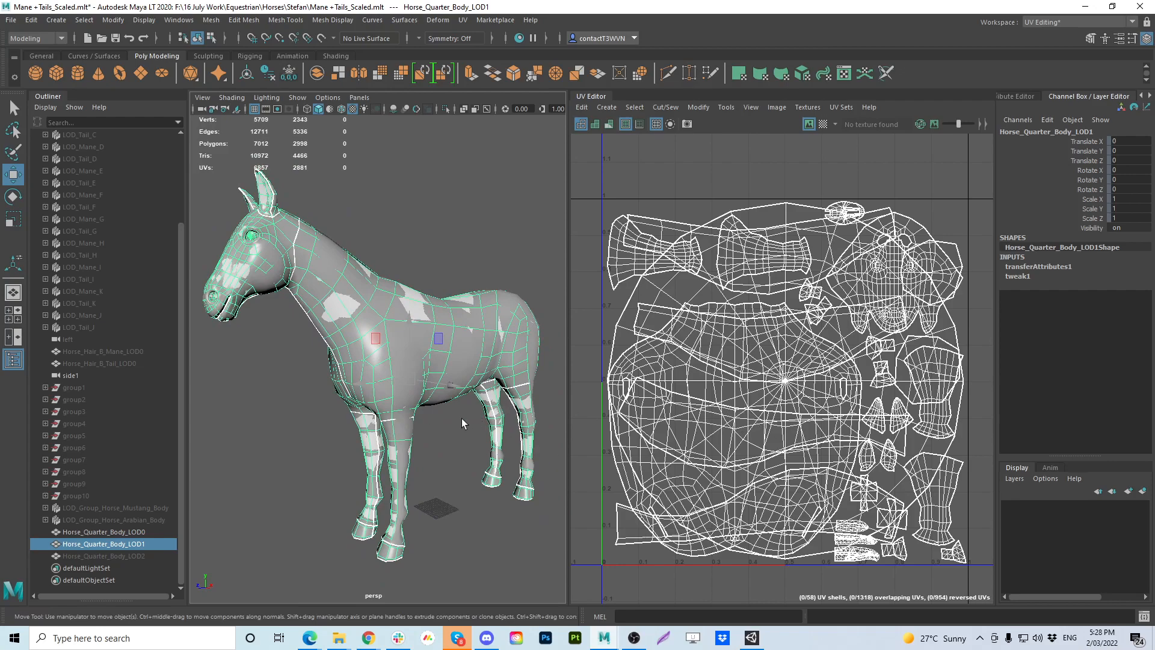
{"action": "left_click_drag", "start_coordinate": [419, 406], "coordinate": [418, 385], "text": "alt"}
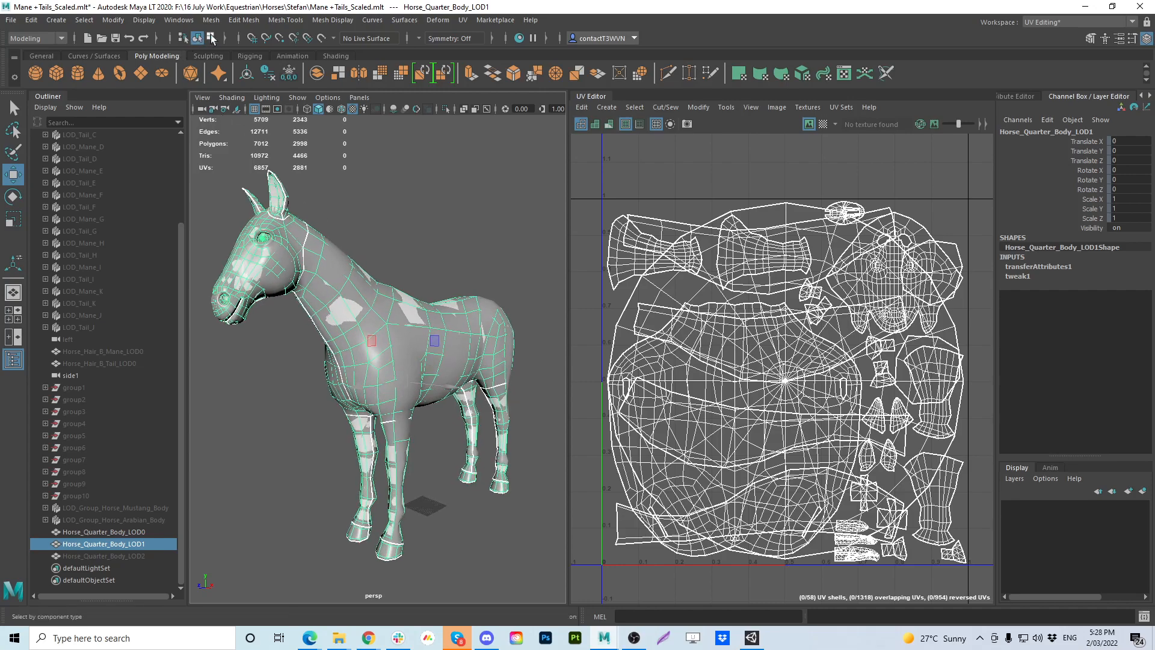